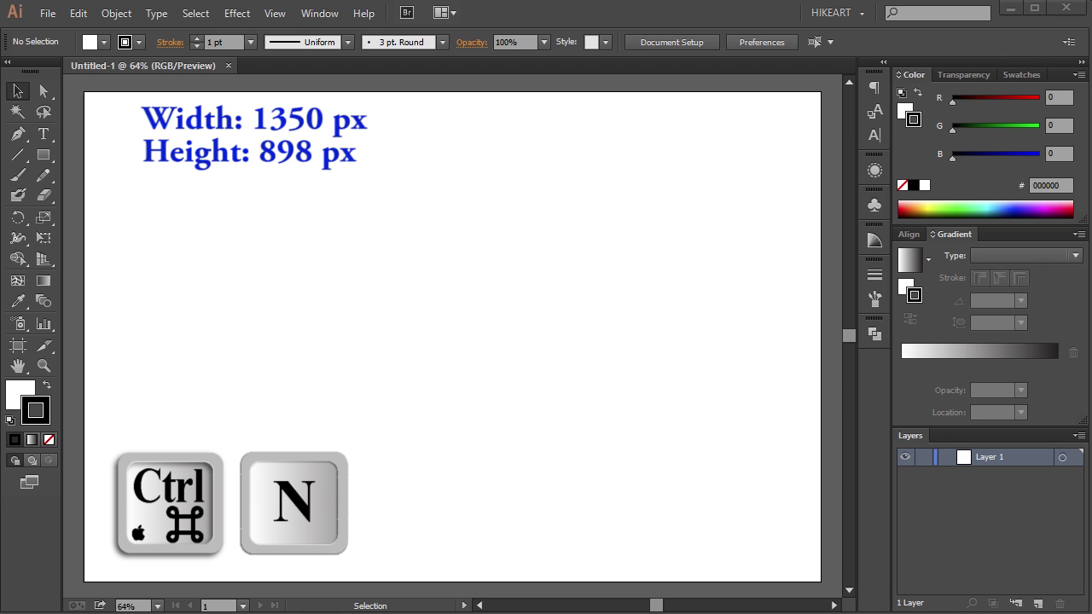
# Remove the stroke and set the fill to the White, Black linear gradient preset.
pyautogui.click(49, 441)
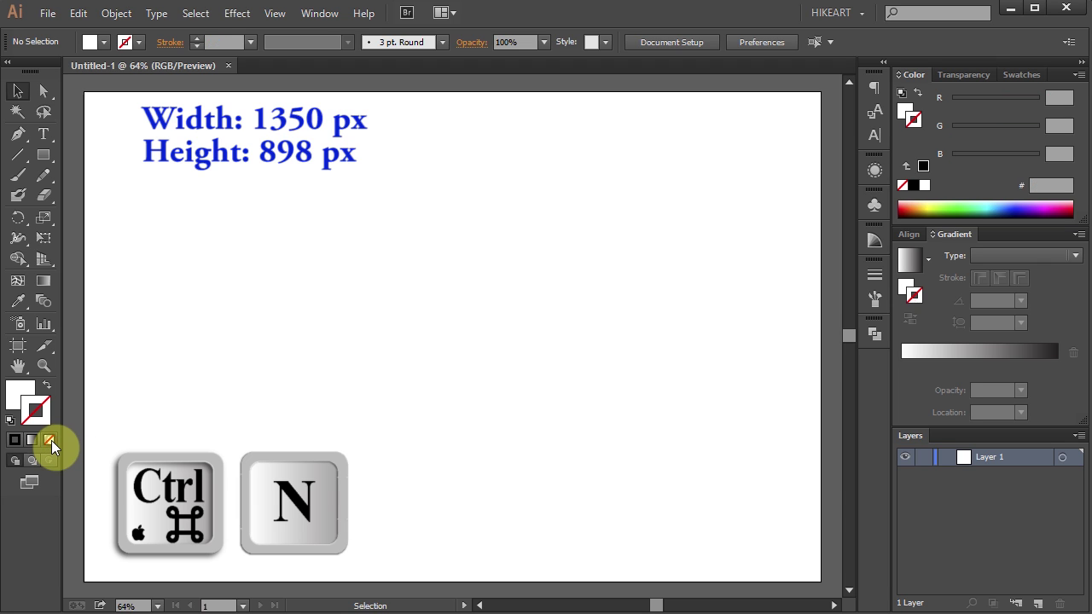
pyautogui.click(17, 395)
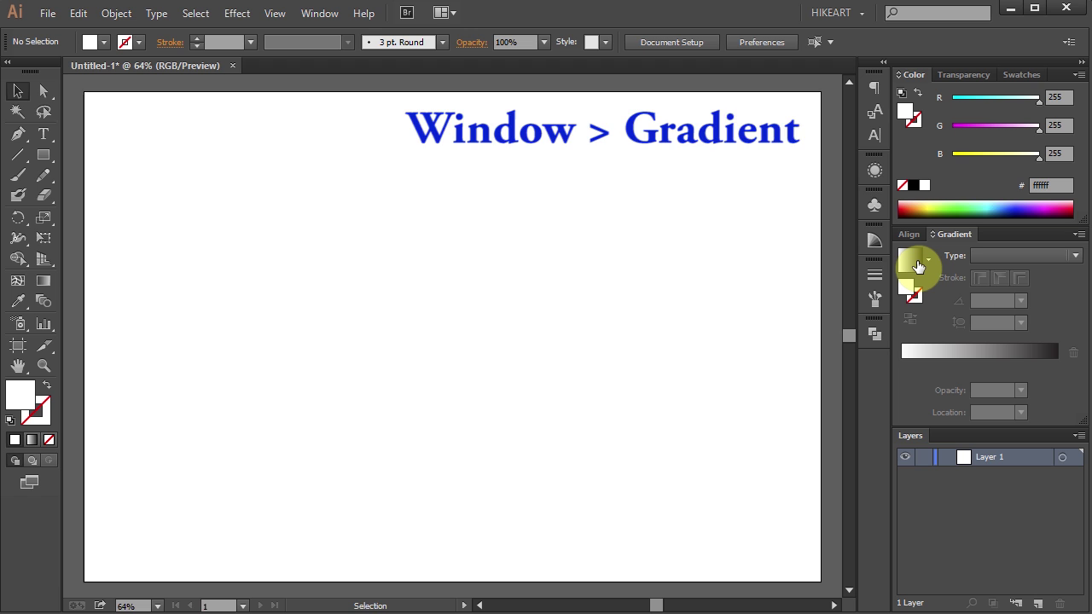
pyautogui.click(315, 13)
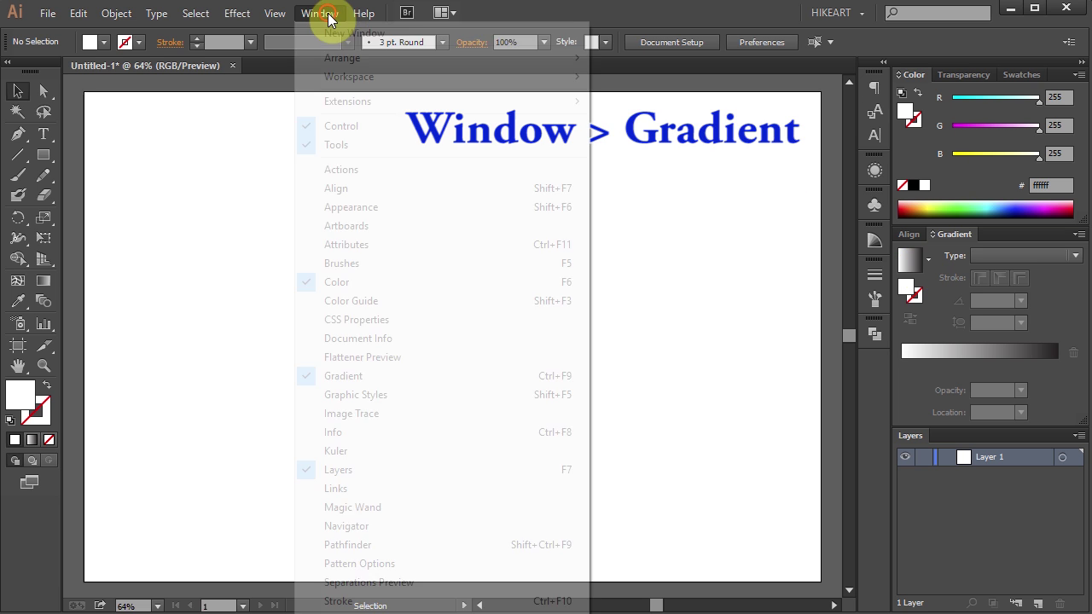
pyautogui.click(388, 375)
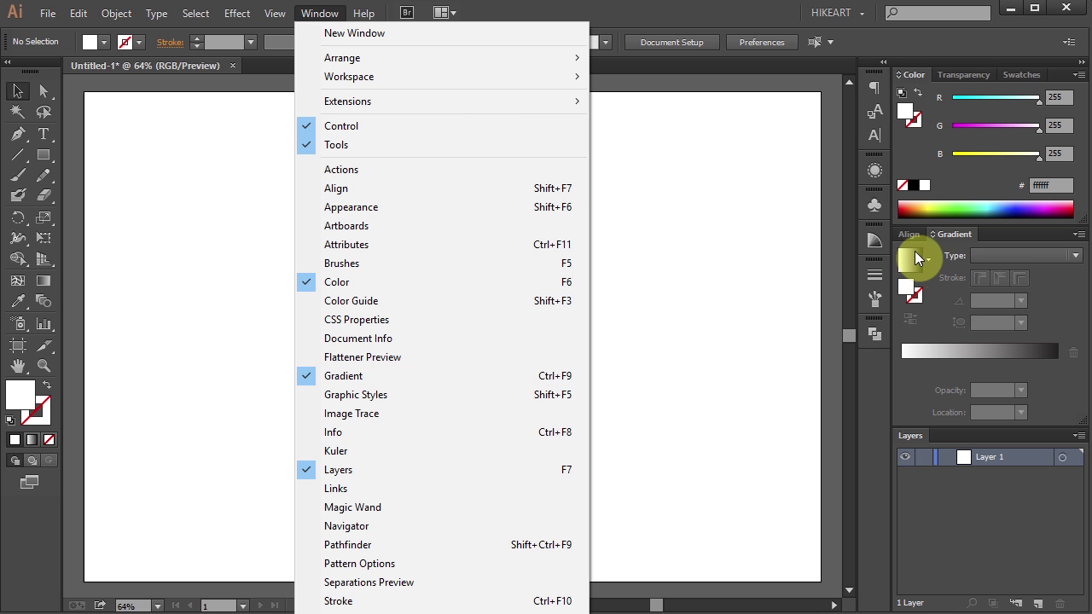
pyautogui.click(929, 258)
pyautogui.scroll(1, 924, 325)
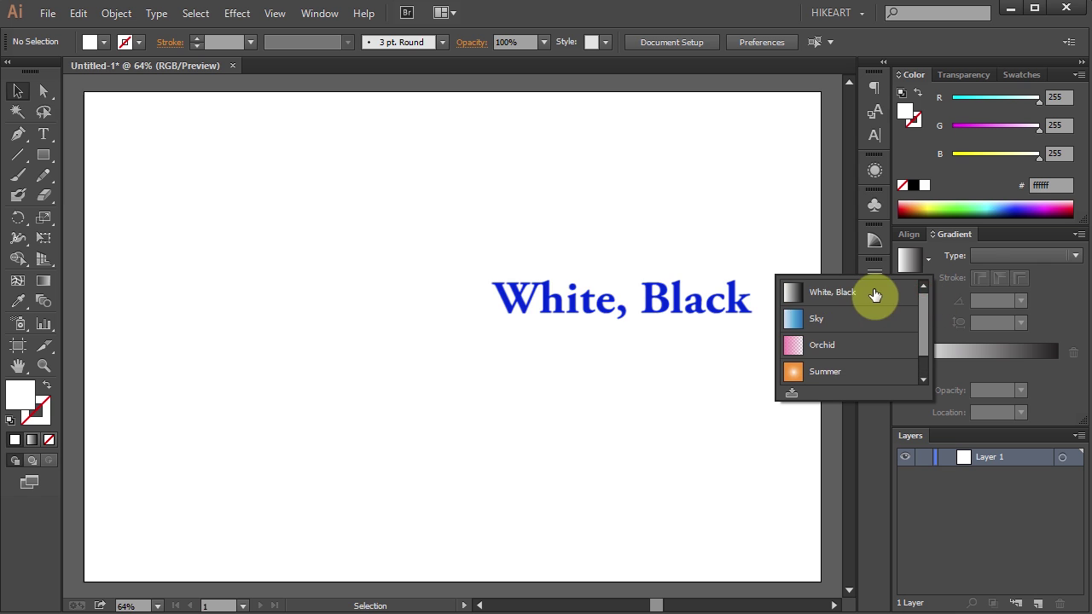
pyautogui.click(878, 292)
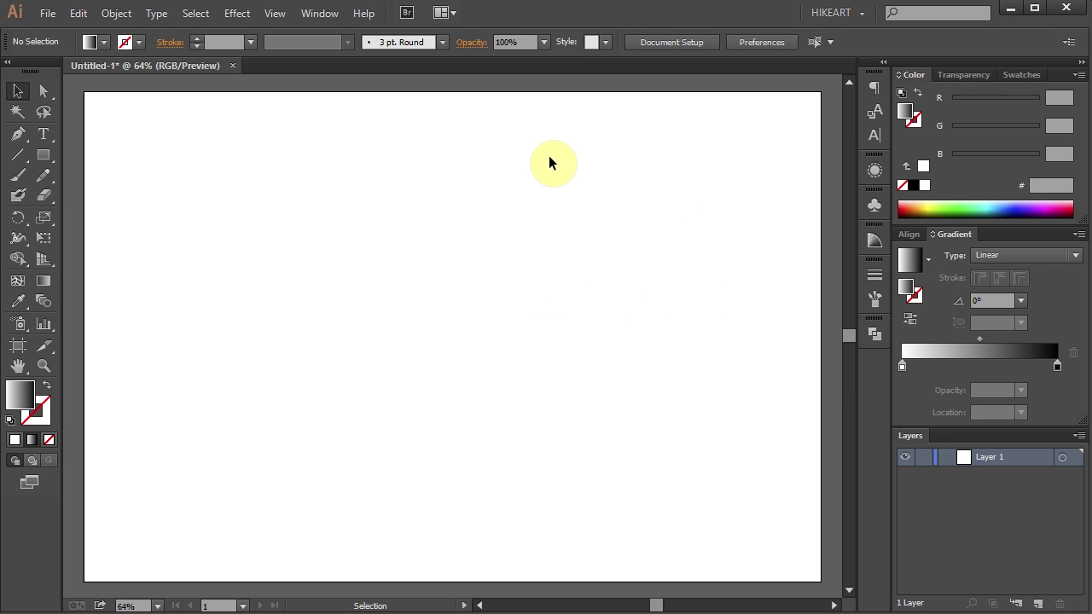
# Draw a gradient-filled rectangle from the artboard's top-left to bottom-right corner.
pyautogui.press('m')
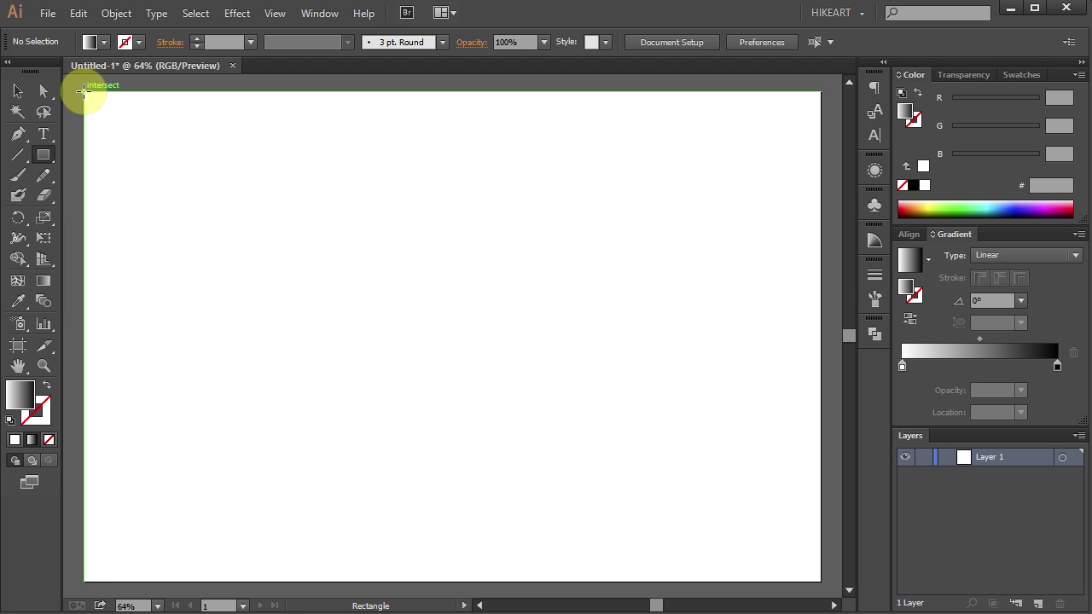
pyautogui.moveTo(84, 91); pyautogui.dragTo(820, 581)
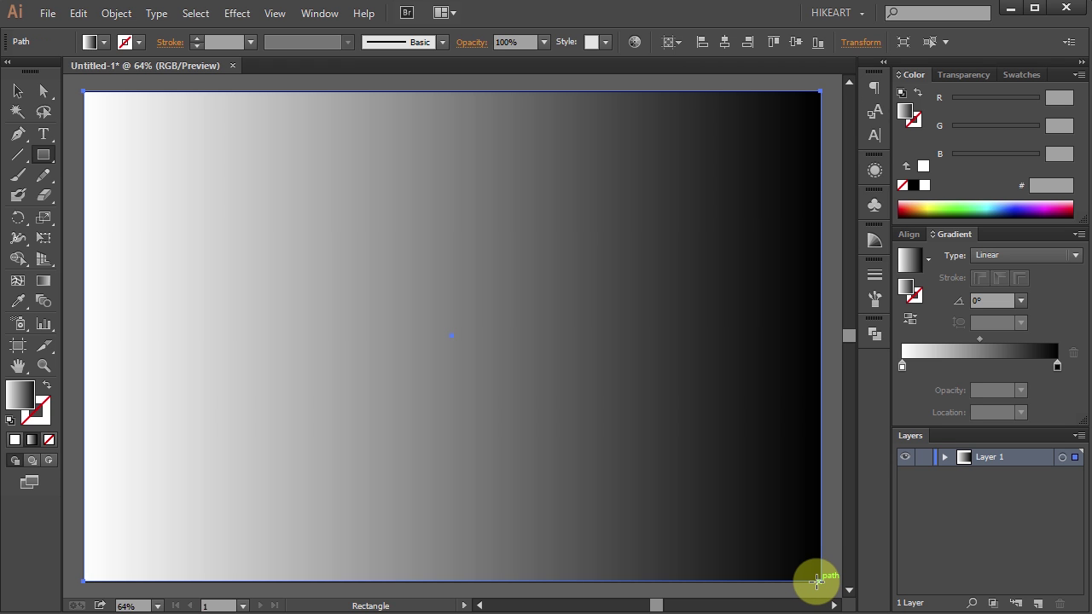
# Set the gradient angle to -90° and Alt-apply a dark grey swatch to the white start stop.
pyautogui.click(1023, 300)
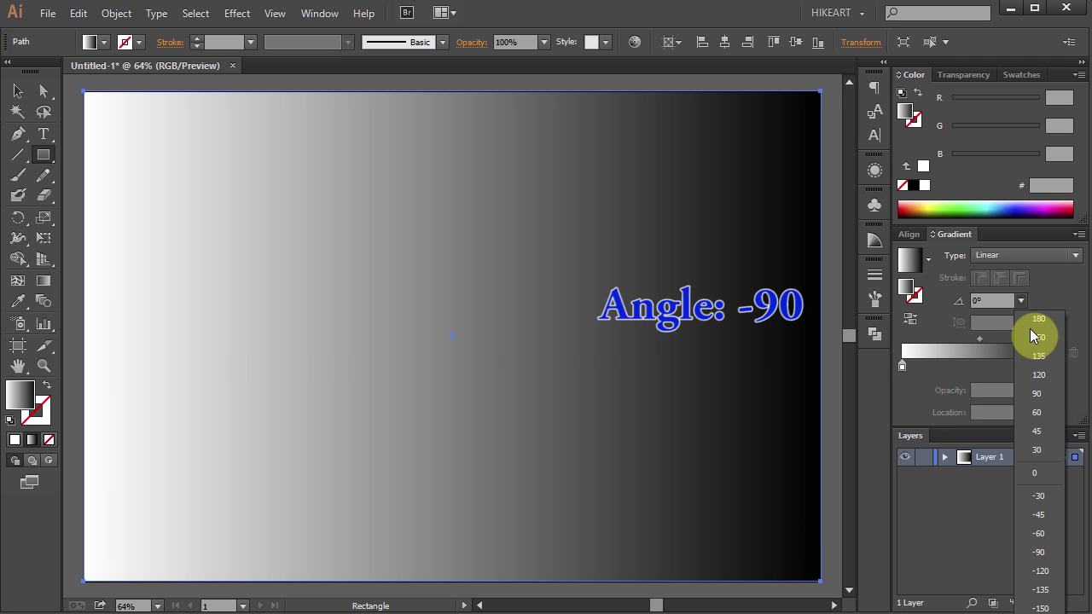
pyautogui.click(1039, 554)
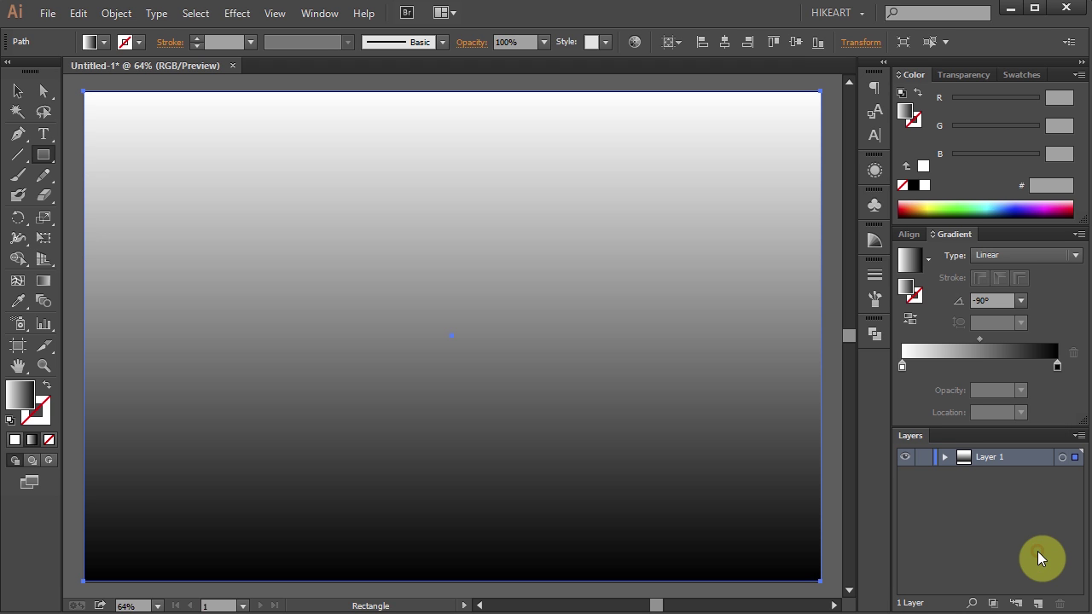
pyautogui.click(901, 366)
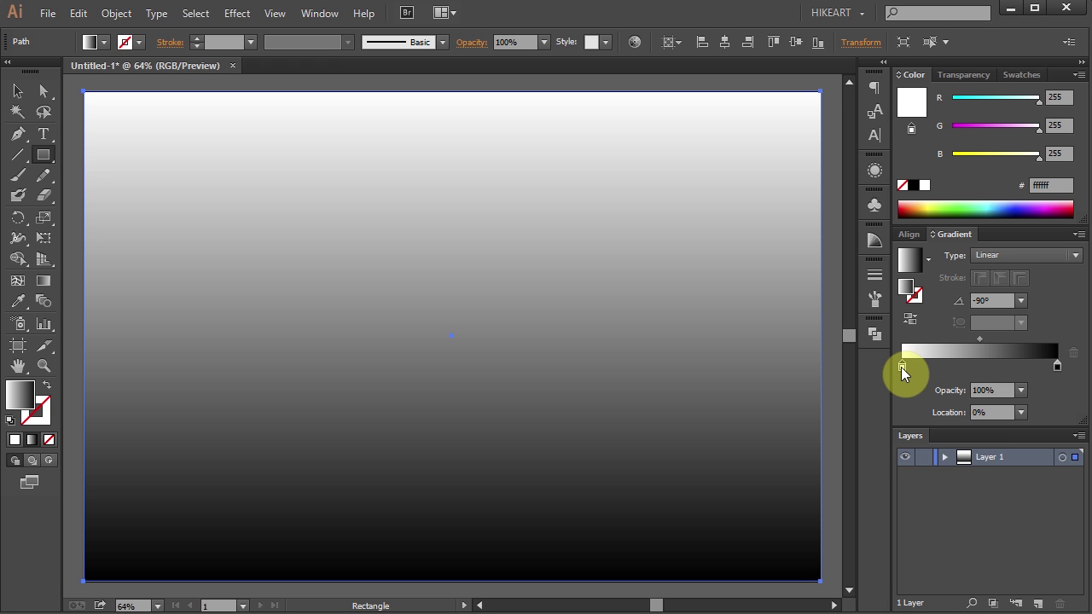
pyautogui.click(1019, 75)
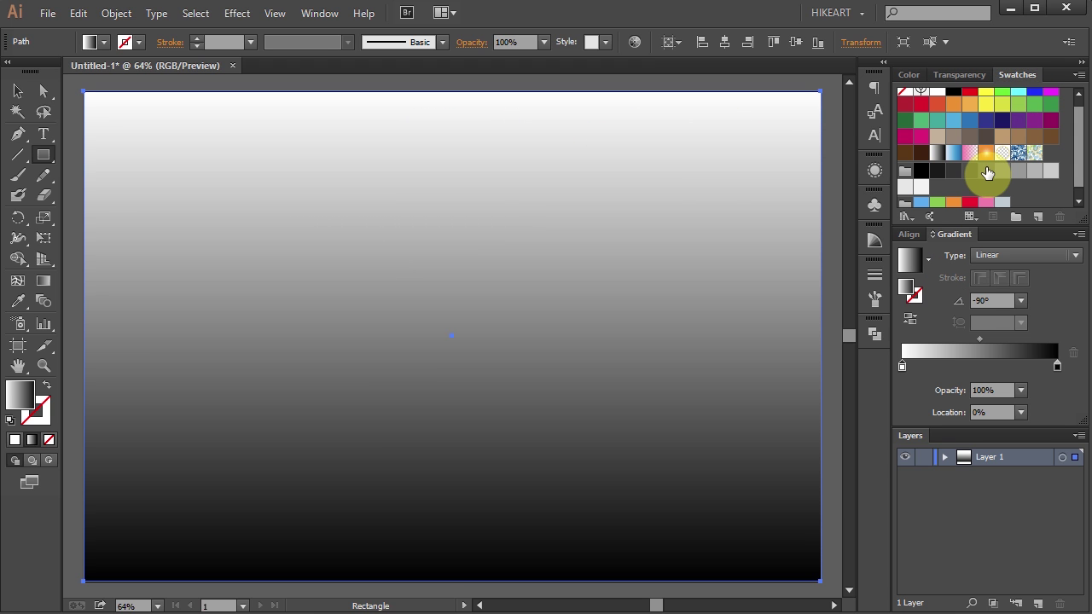
pyautogui.press('alt')
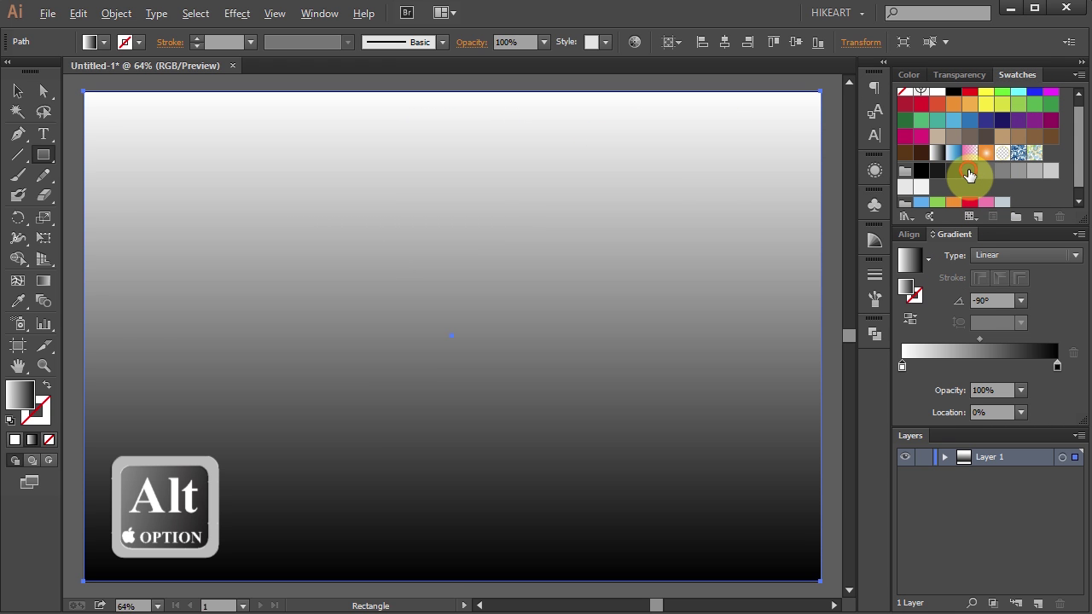
pyautogui.keyDown('alt'); pyautogui.click(969, 174); pyautogui.keyUp('alt')
# Turn the start stop dark grey, then lock the background rectangle with Ctrl+2 and check it in Layers.
pyautogui.keyDown('alt'); pyautogui.click(969, 173); pyautogui.keyUp('alt')
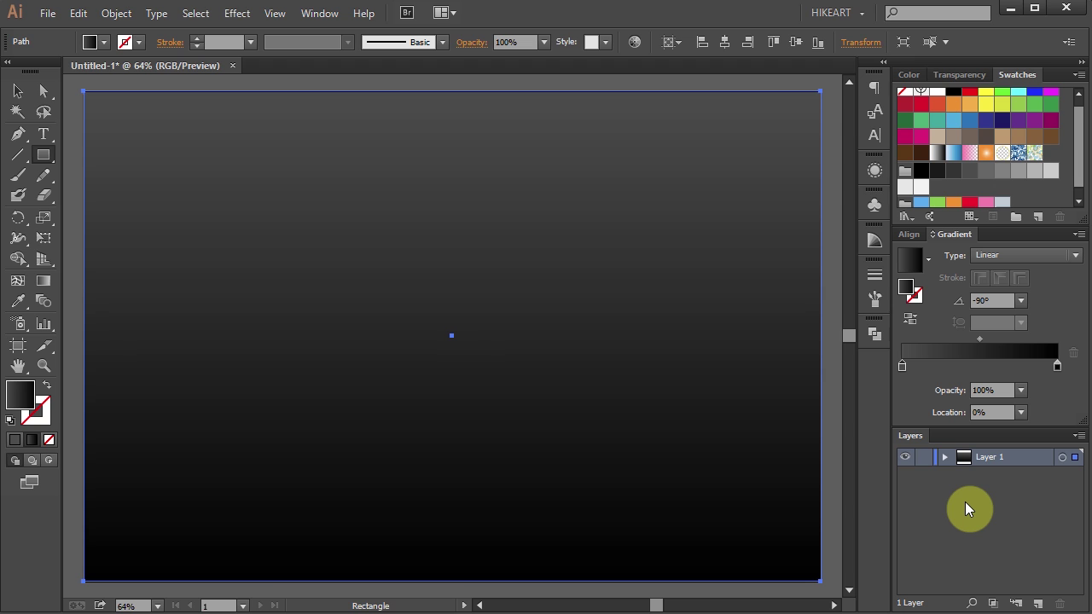
pyautogui.hotkey('ctrl', '2')
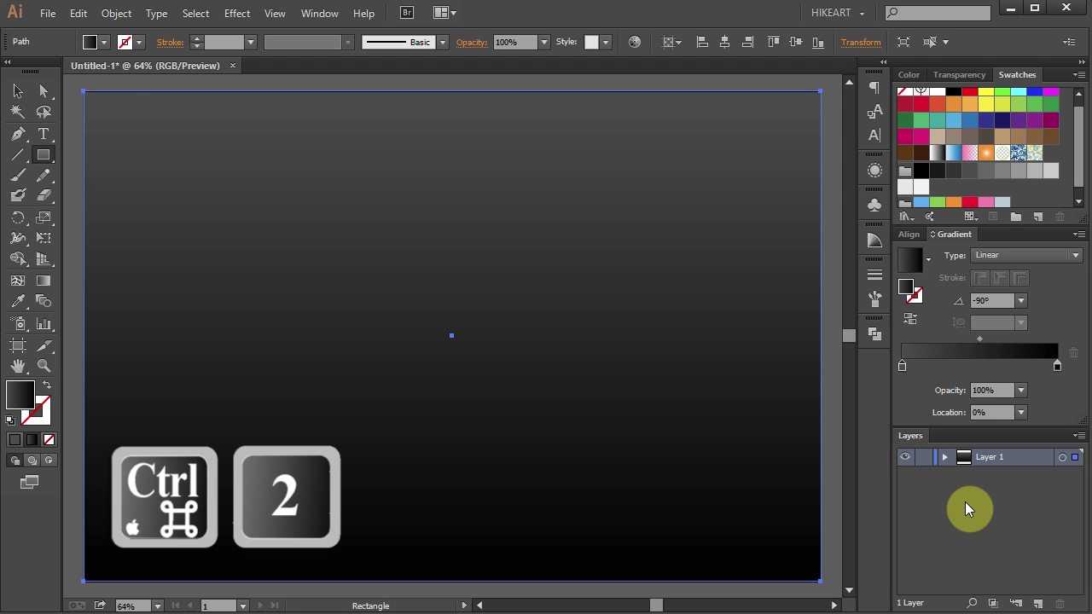
pyautogui.click(945, 457)
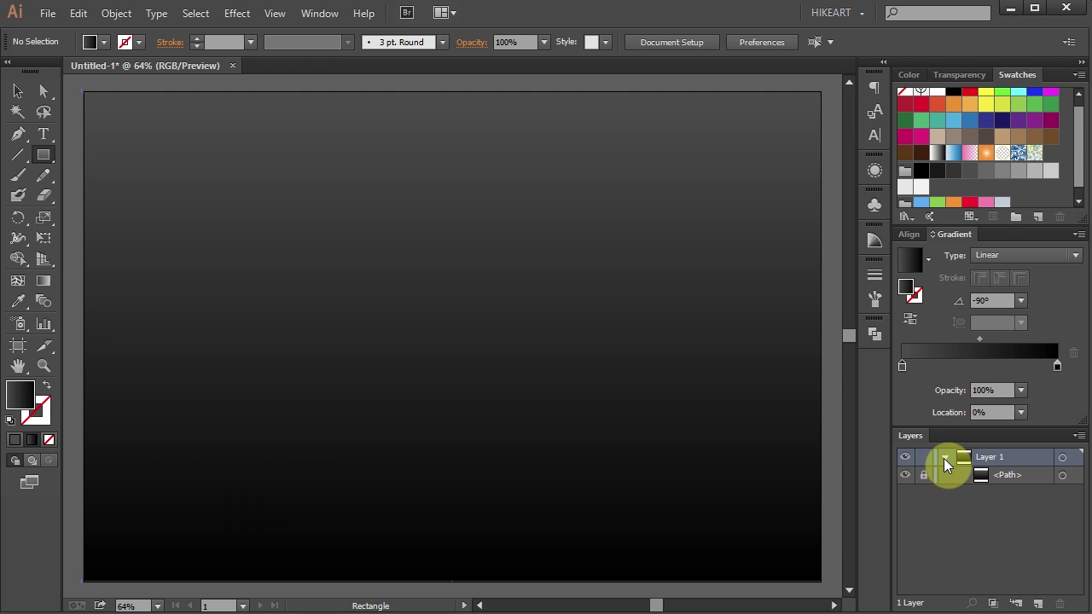
pyautogui.click(944, 457)
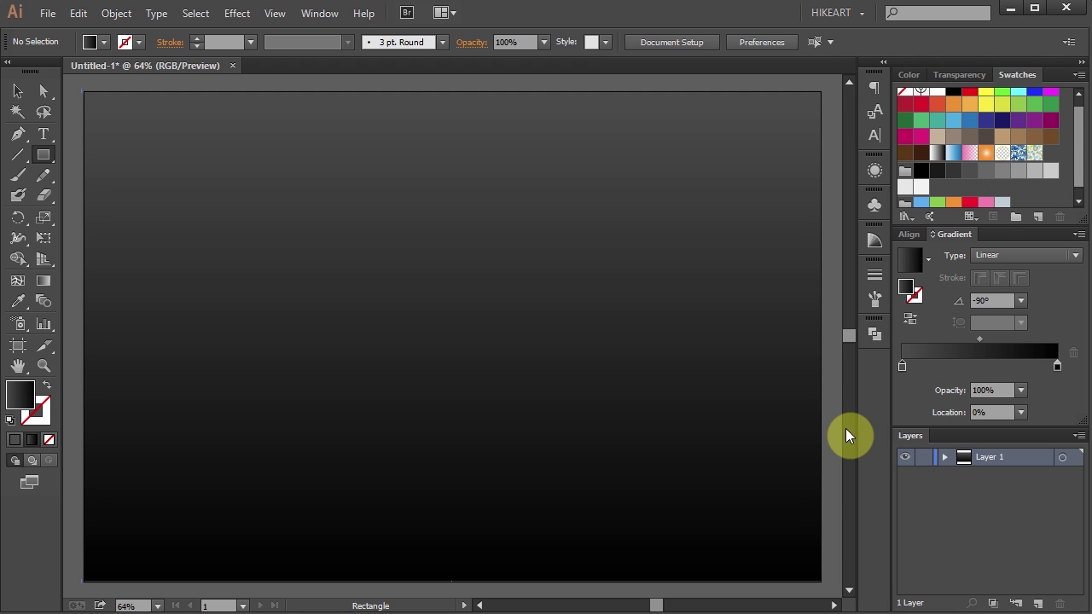
# Shift-drag with the Ellipse tool to draw a circle about 544 px across.
pyautogui.press('l')
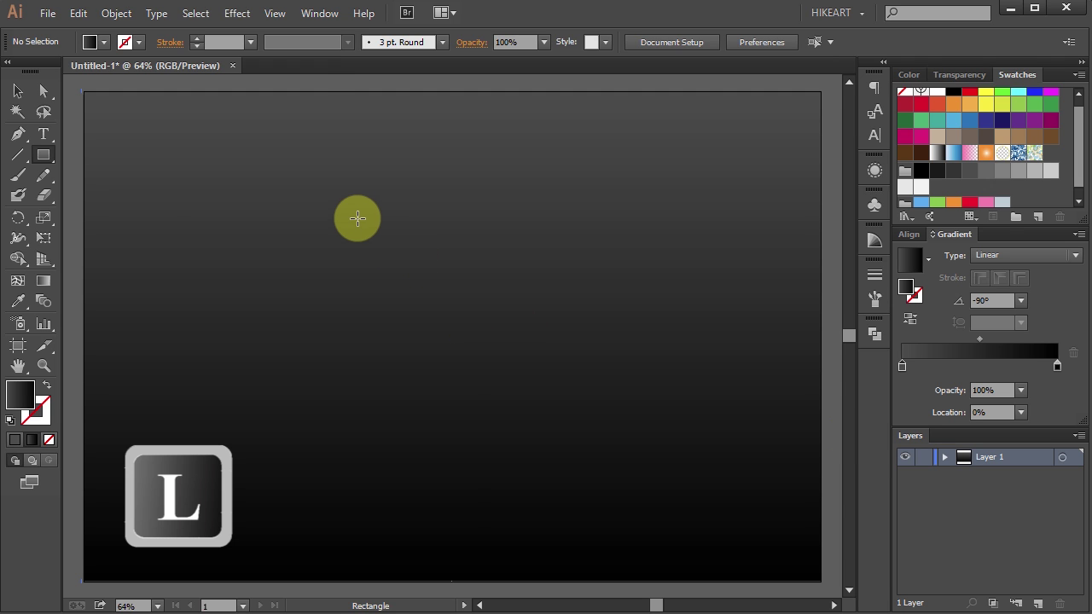
pyautogui.press('l')
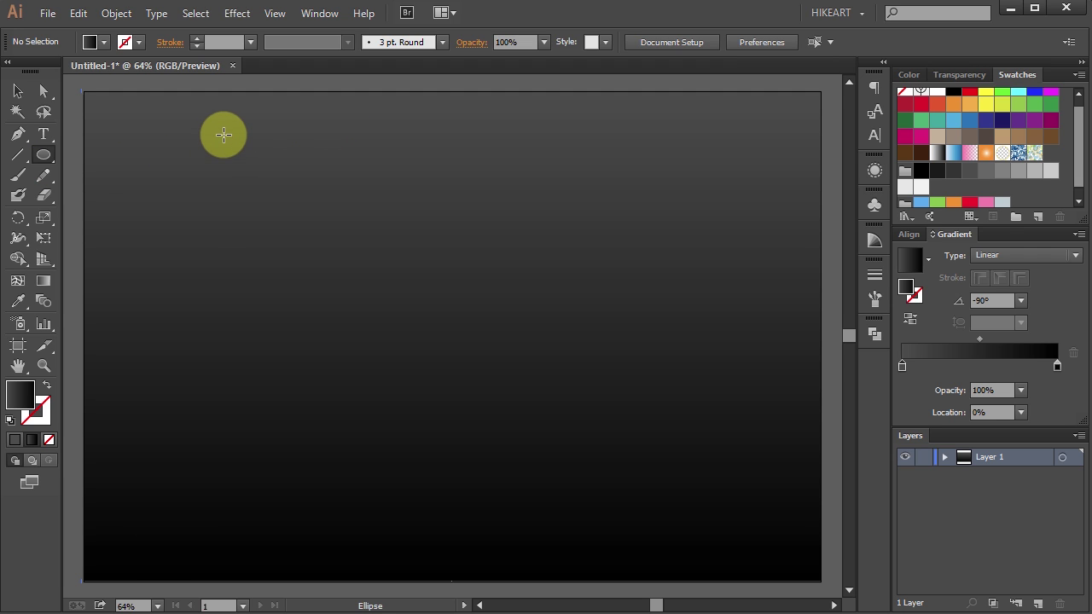
pyautogui.moveTo(224, 134); pyautogui.dragTo(518, 523)
pyautogui.press('shift')
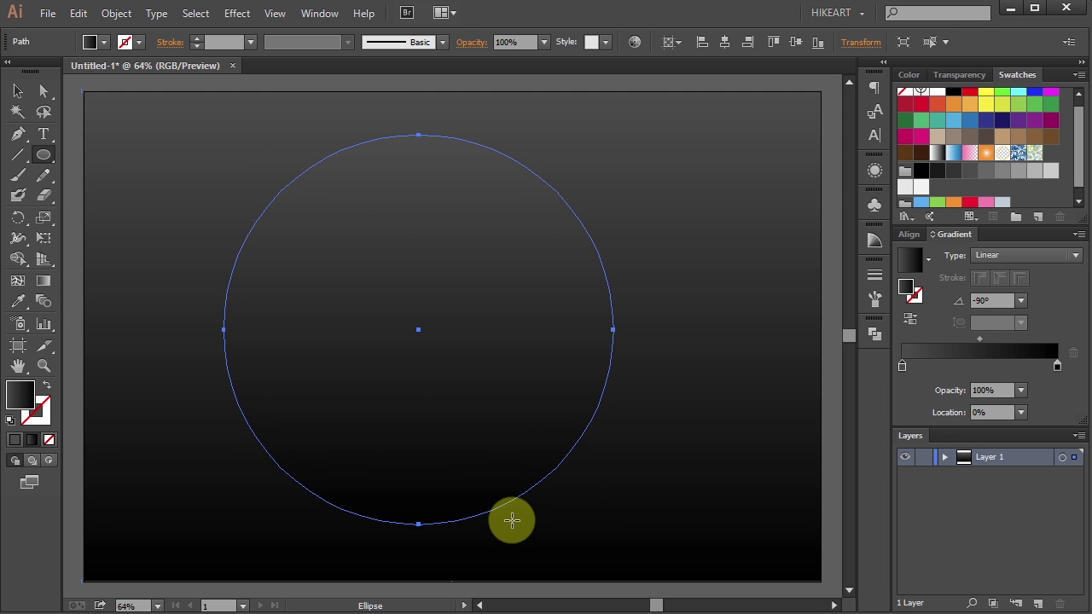
# Align the circle to the artboard using Horizontal and Vertical Align Center.
pyautogui.click(910, 236)
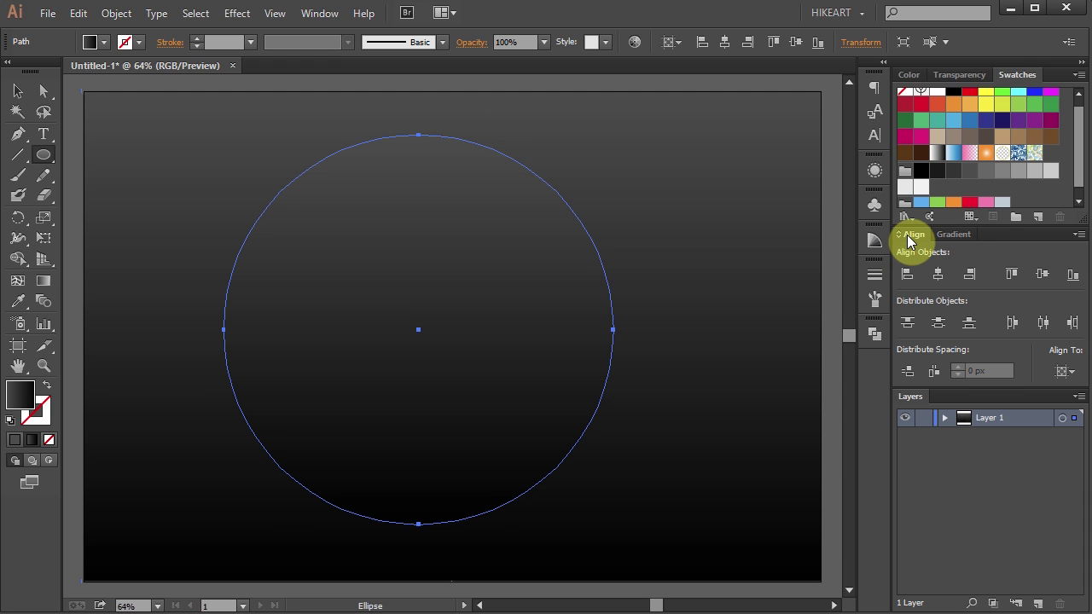
pyautogui.click(1063, 371)
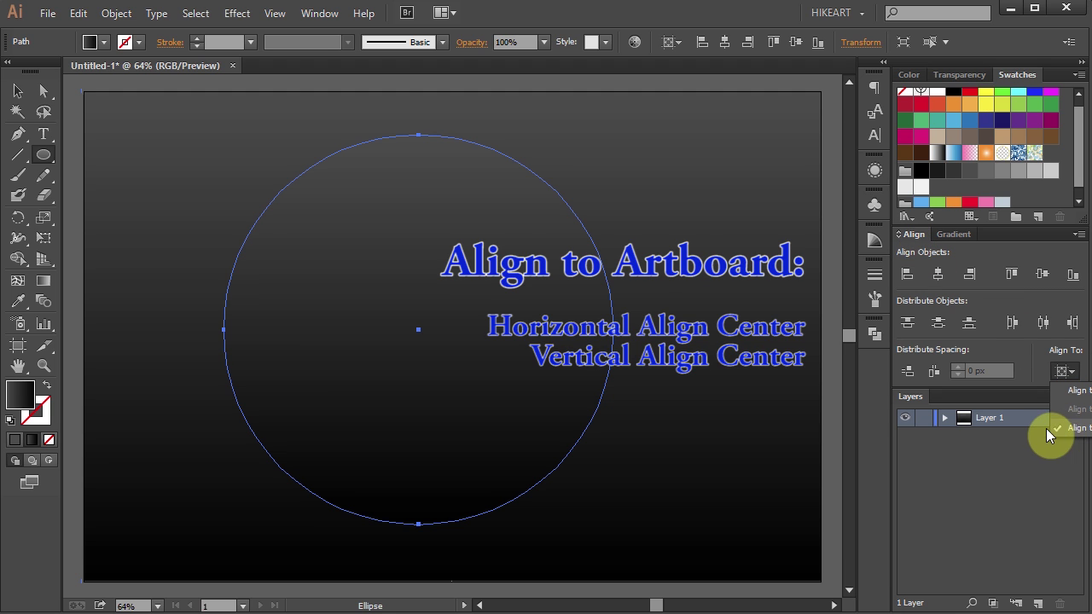
pyautogui.click(1029, 326)
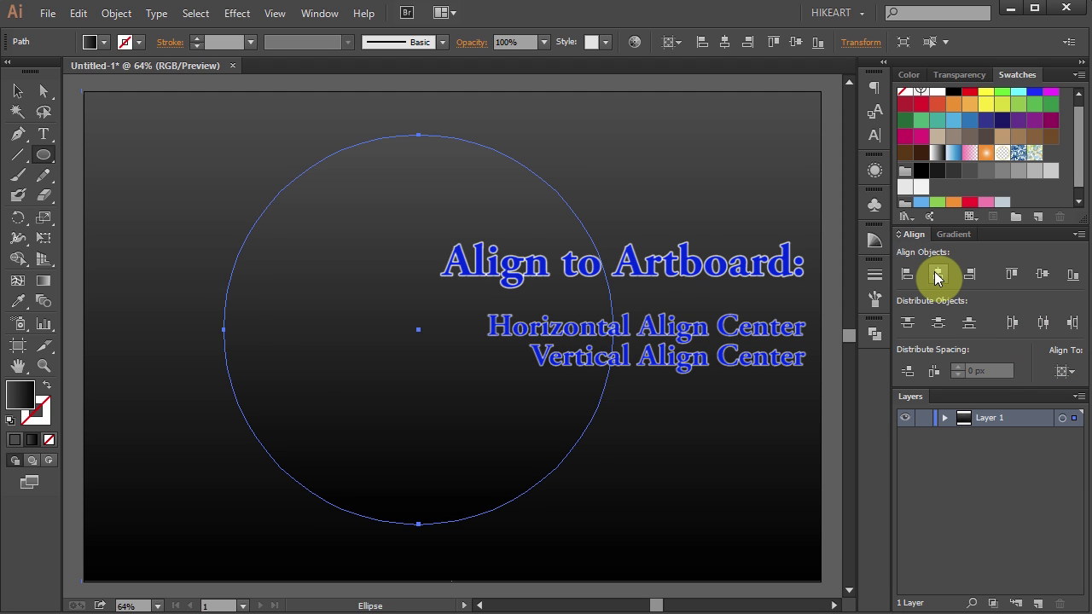
pyautogui.click(936, 274)
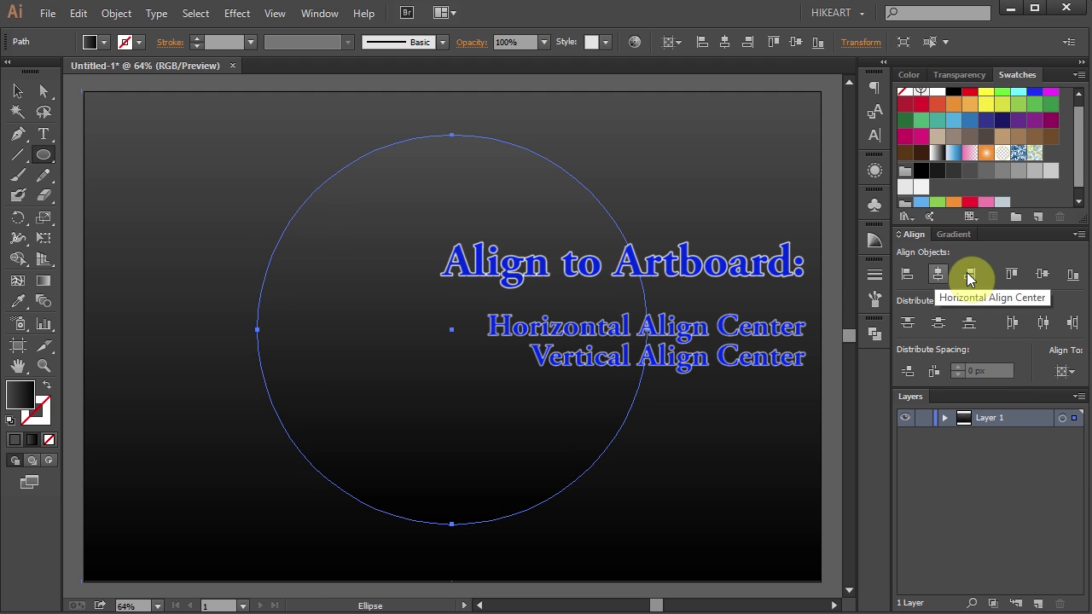
pyautogui.click(1042, 273)
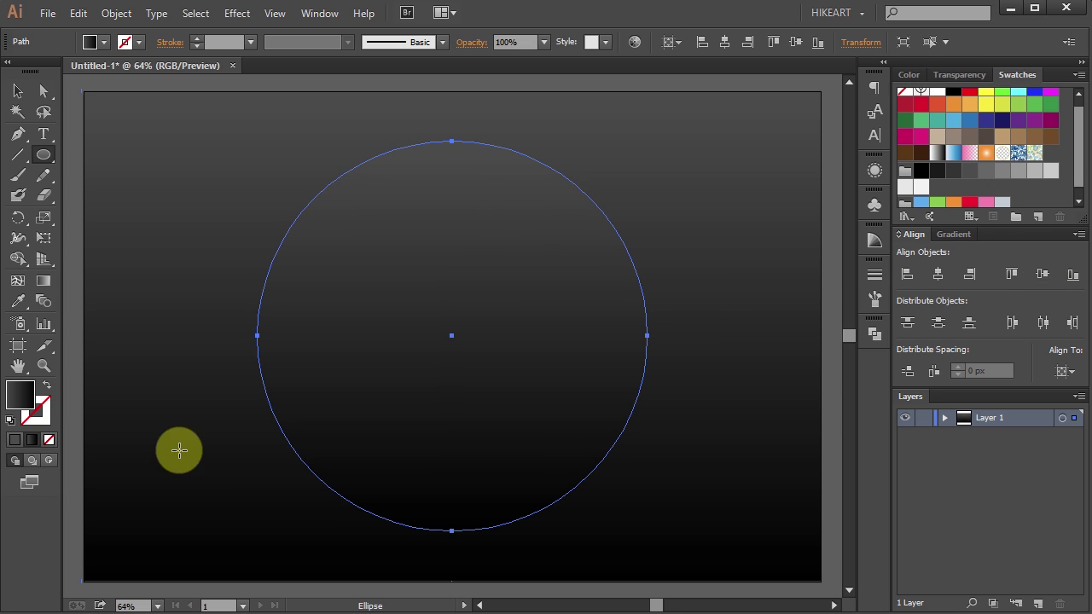
# Give the circle's stroke a linear gradient and a 10 pt weight.
pyautogui.click(41, 418)
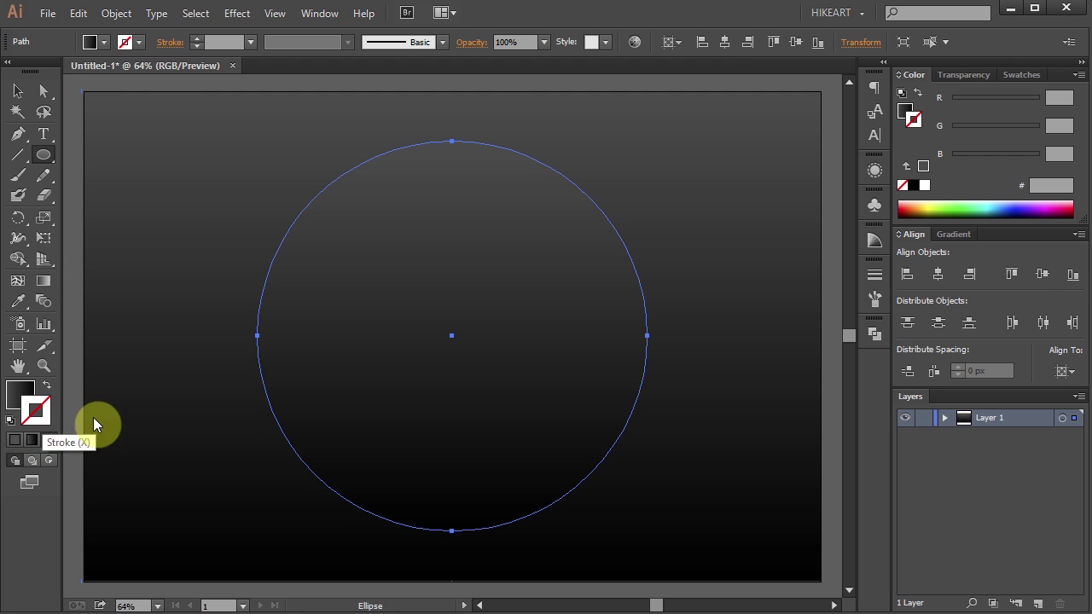
pyautogui.click(960, 237)
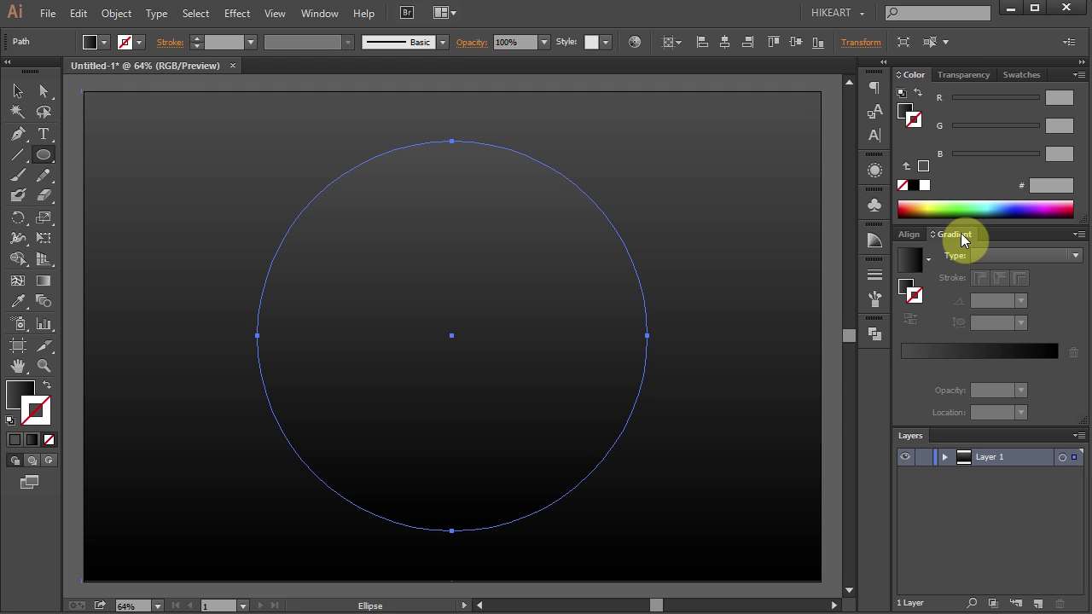
pyautogui.click(908, 262)
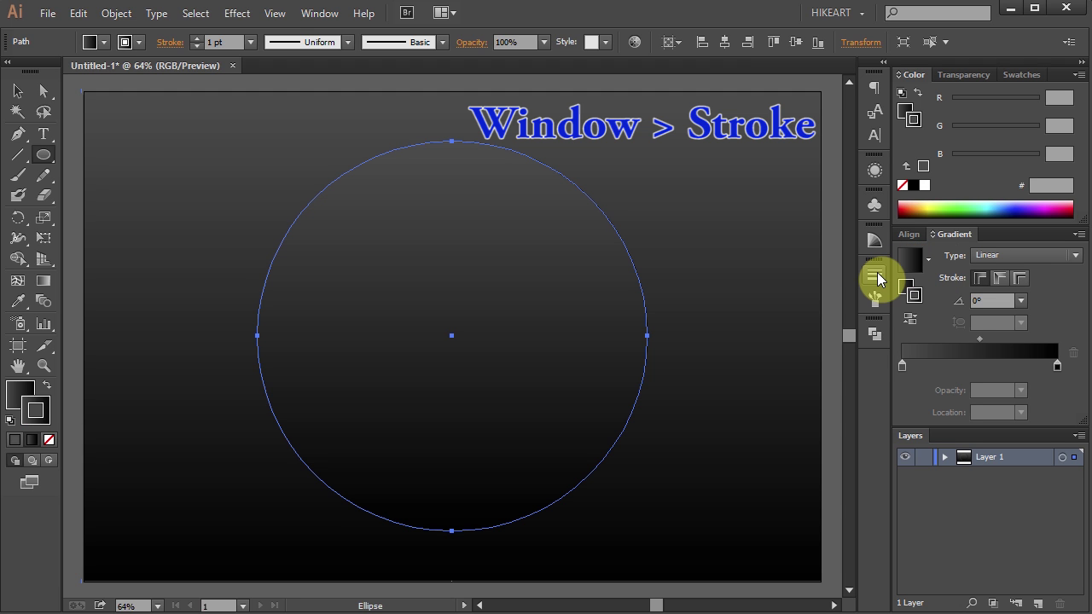
pyautogui.click(878, 277)
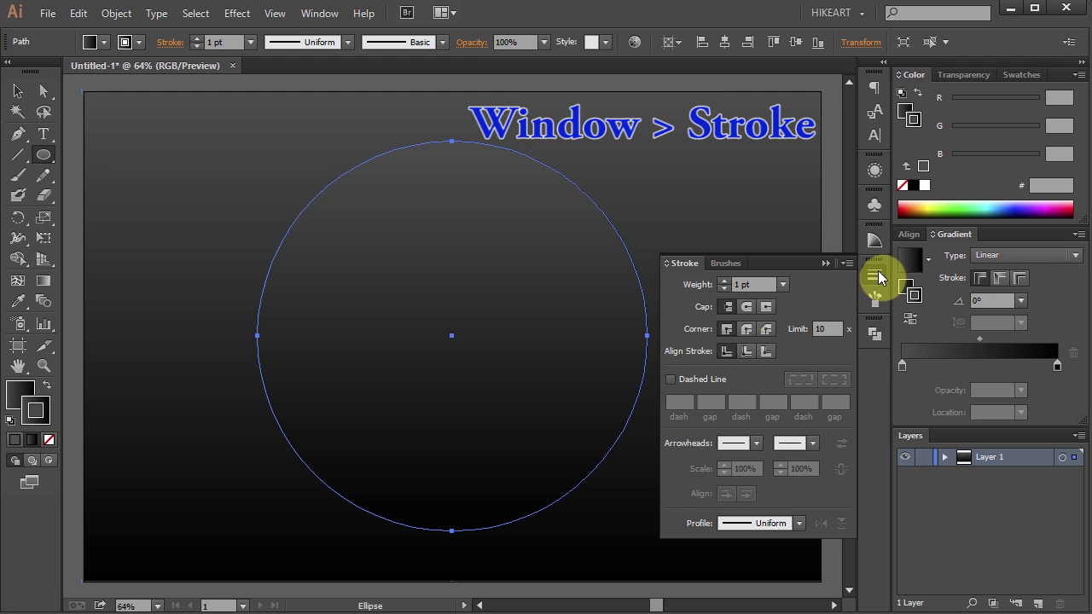
pyautogui.click(725, 282)
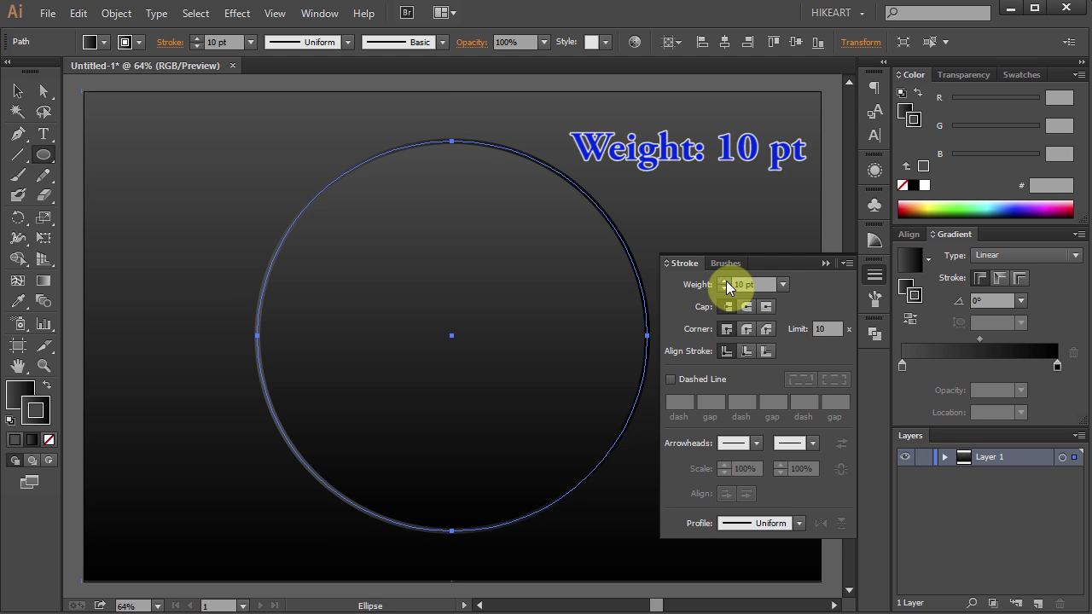
pyautogui.click(825, 263)
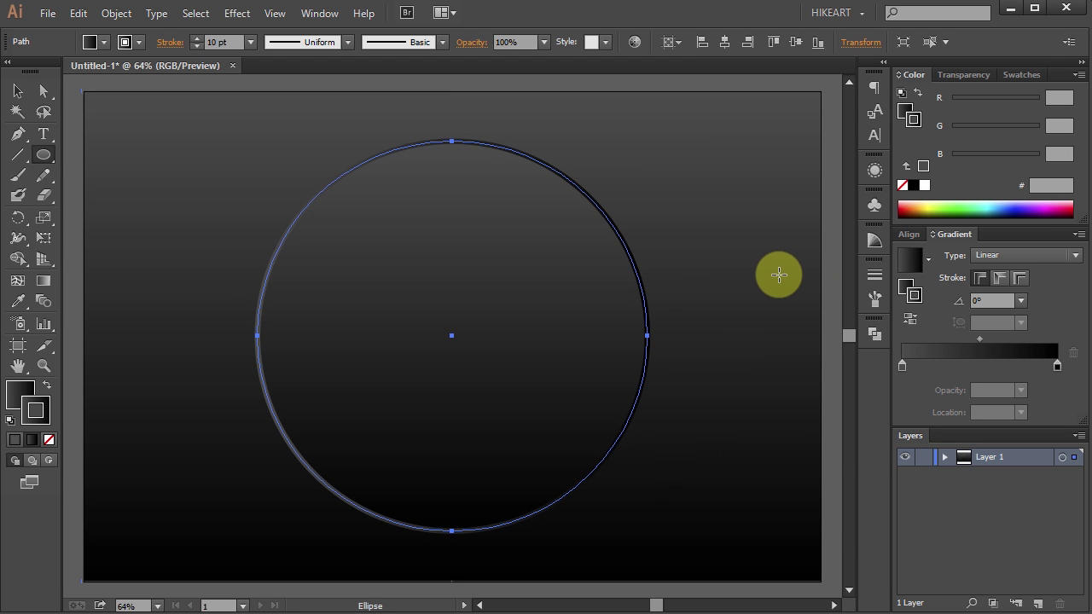
# Hide the circle's path edges with Ctrl+H.
pyautogui.hotkey('ctrl', 'h')
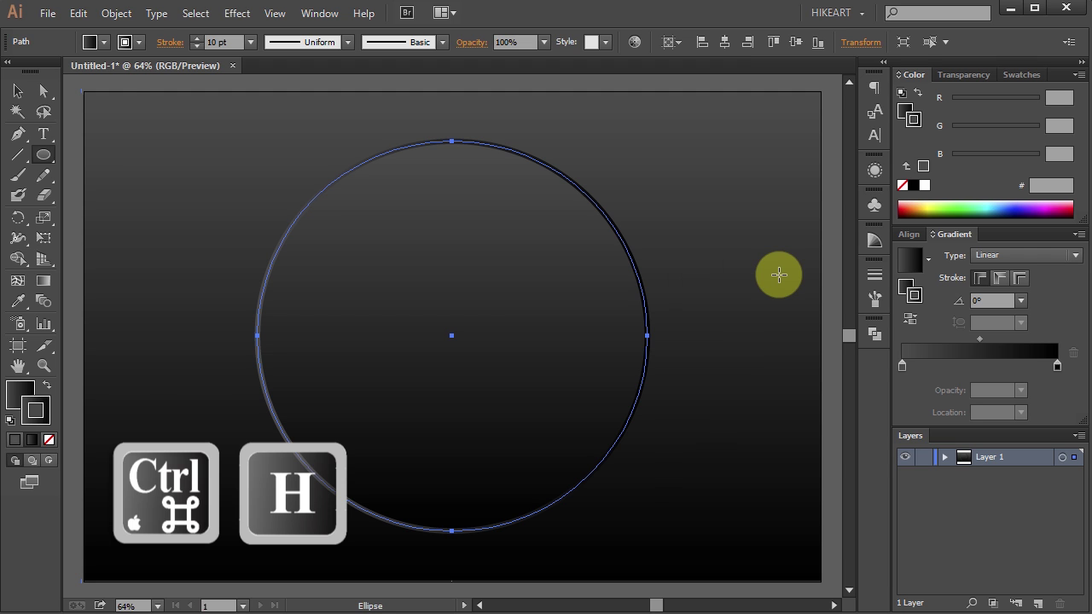
pyautogui.press('ctrl')
pyautogui.hotkey('ctrl', 'h')
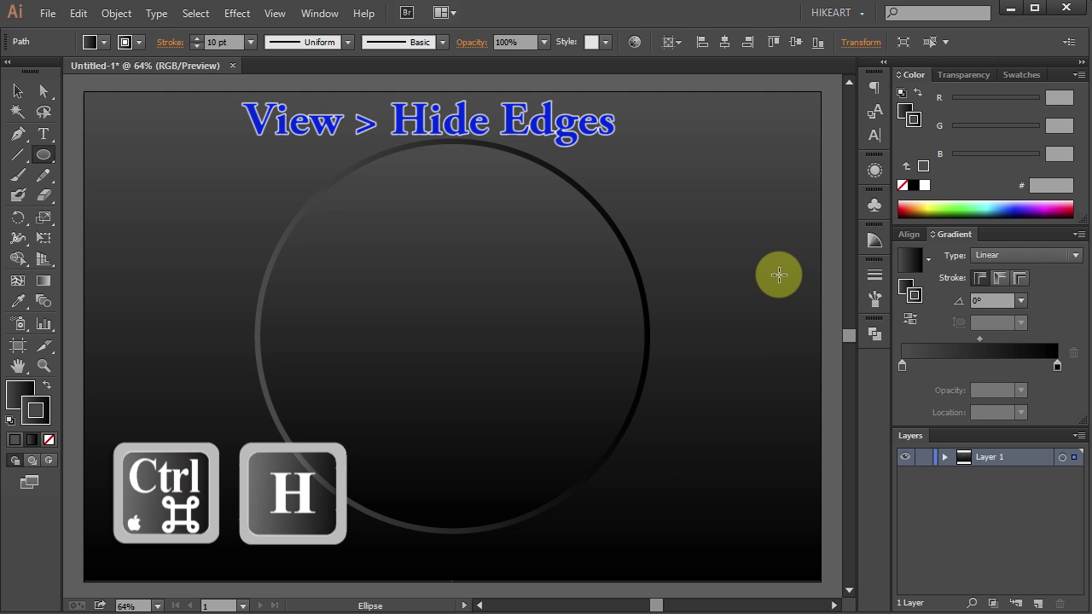
pyautogui.press('ctrl')
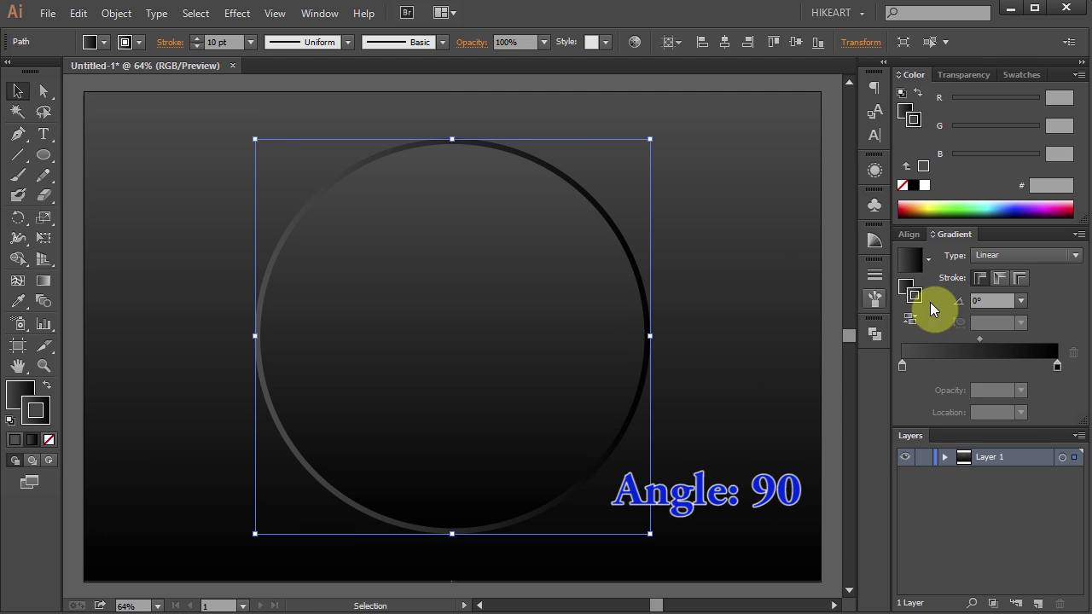
# Set the ring's stroke gradient angle to 90° from the Angle dropdown.
pyautogui.click(1021, 300)
pyautogui.click(1034, 393)
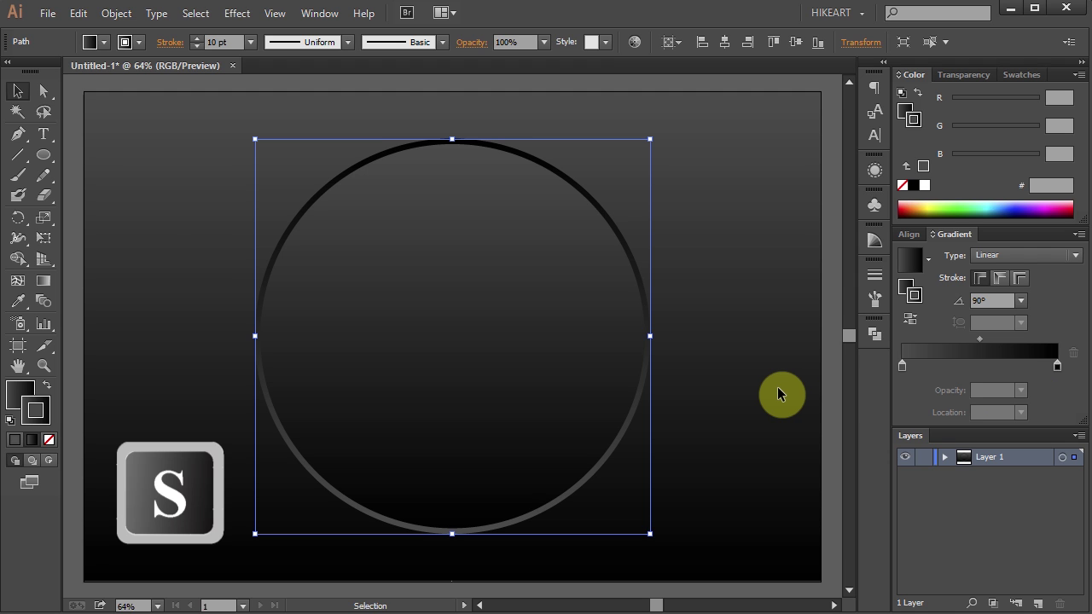
# Copy the circle at 70% uniform scale using the Scale dialog.
pyautogui.press('s')
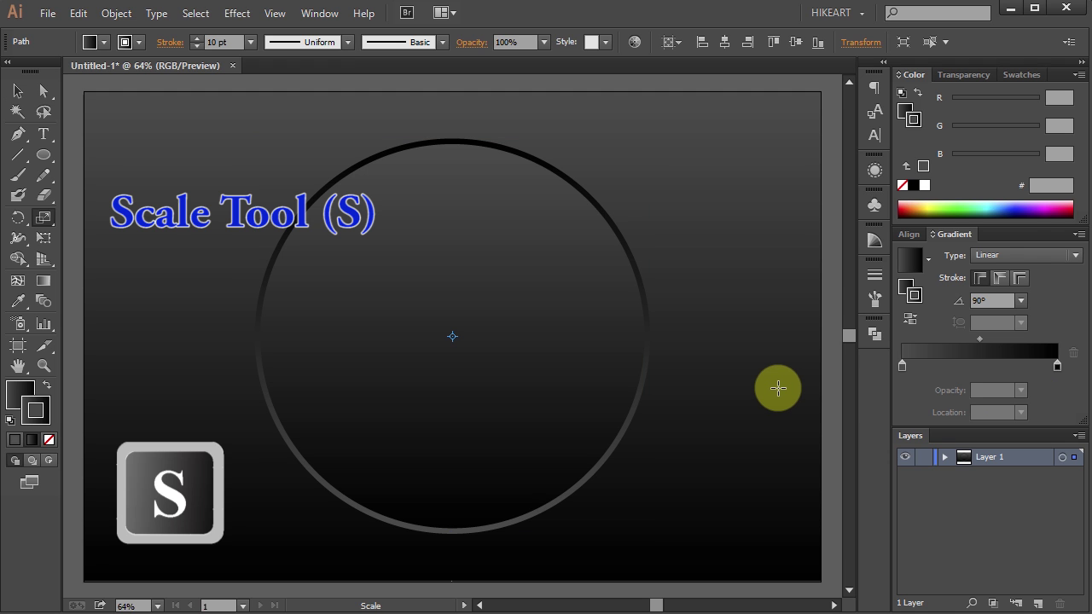
pyautogui.press('Return')
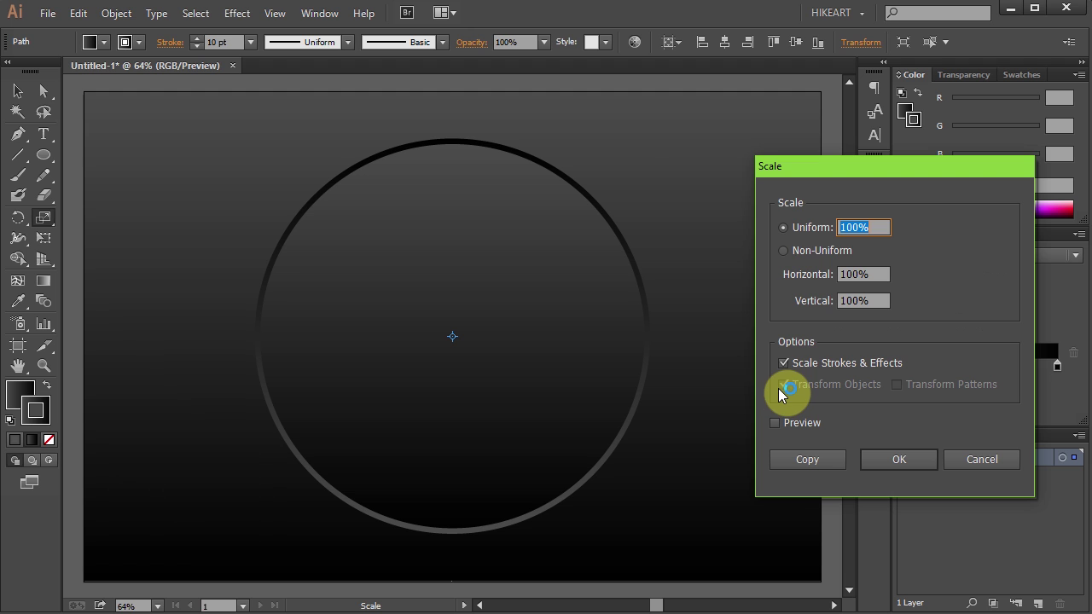
pyautogui.write('70')
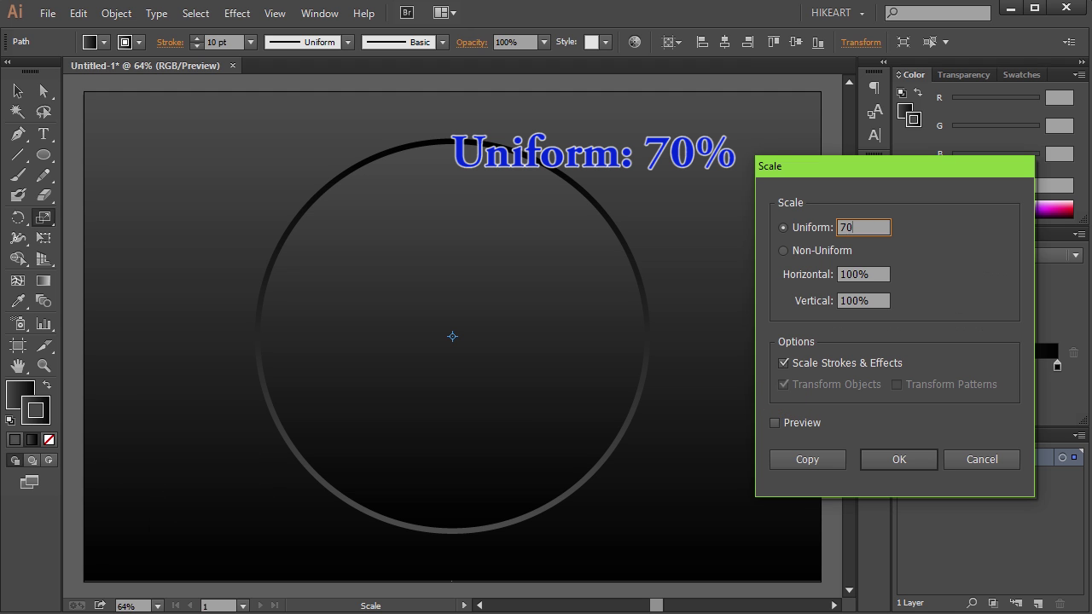
pyautogui.click(776, 423)
pyautogui.click(777, 421)
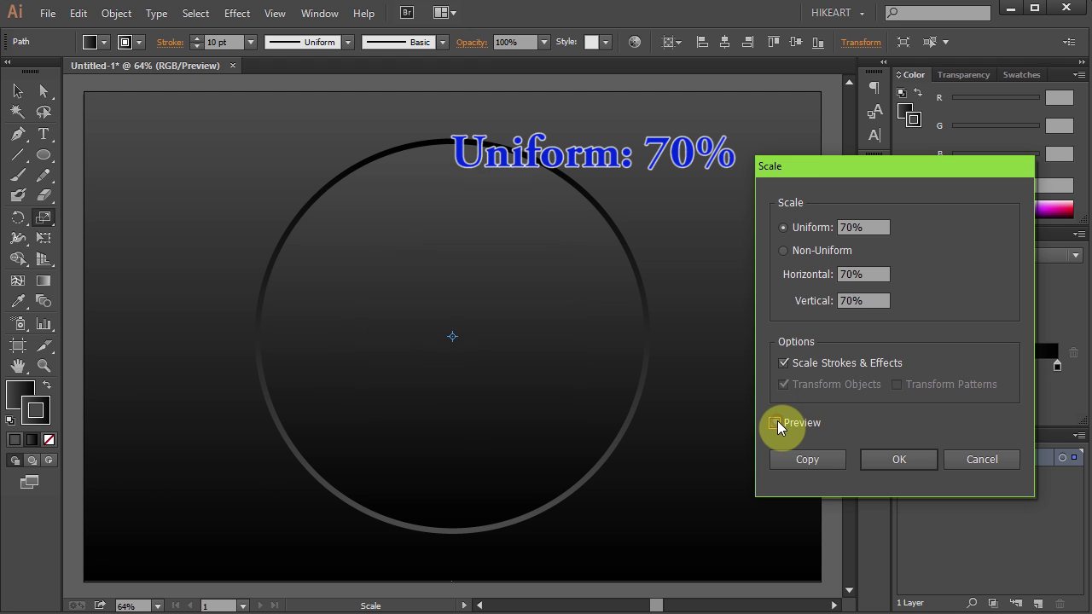
pyautogui.click(819, 465)
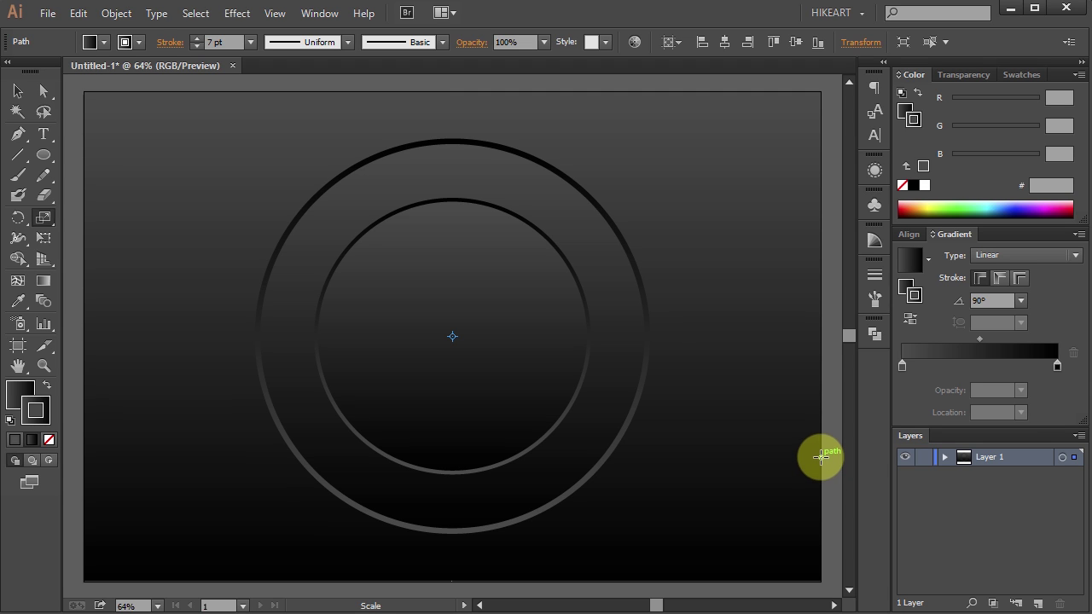
# Move the black stop to the gradient's middle and duplicate the grey stop to the right end.
pyautogui.click(1057, 367)
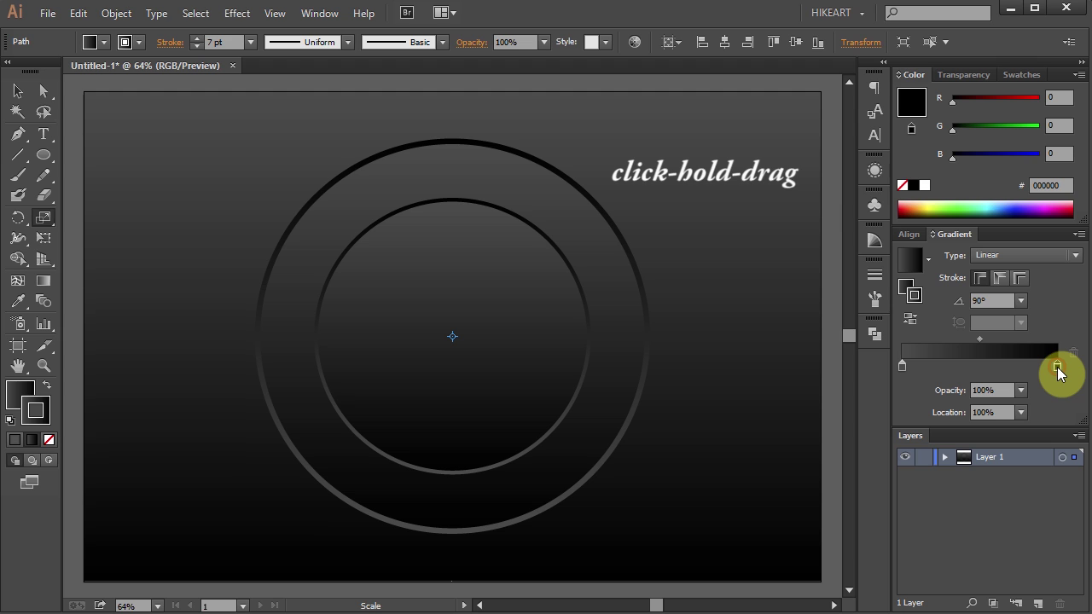
pyautogui.moveTo(1057, 367); pyautogui.dragTo(979, 367)
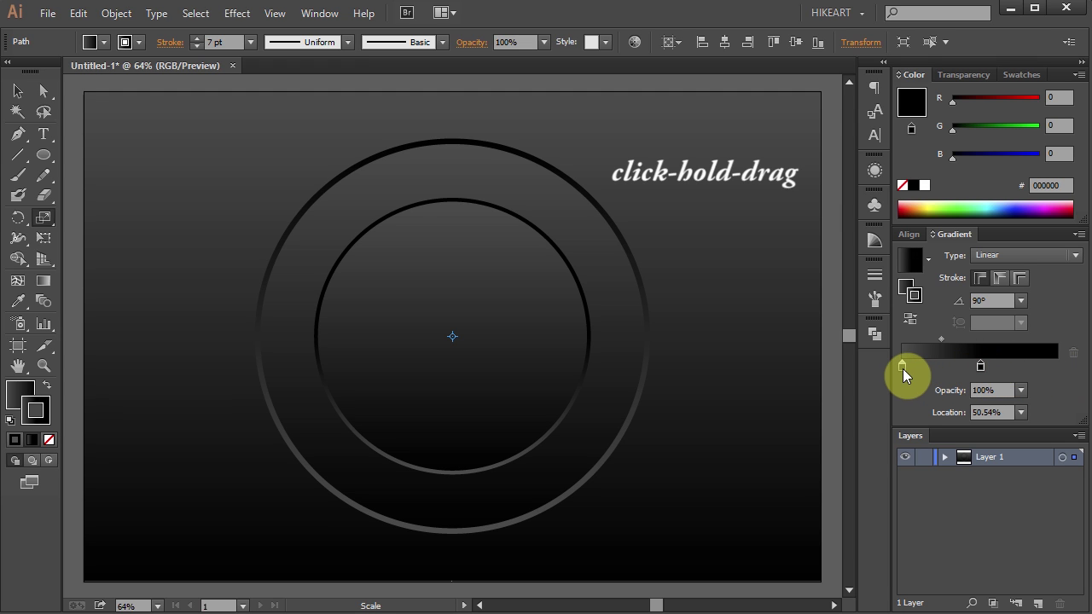
pyautogui.moveTo(902, 369); pyautogui.dragTo(1066, 378)
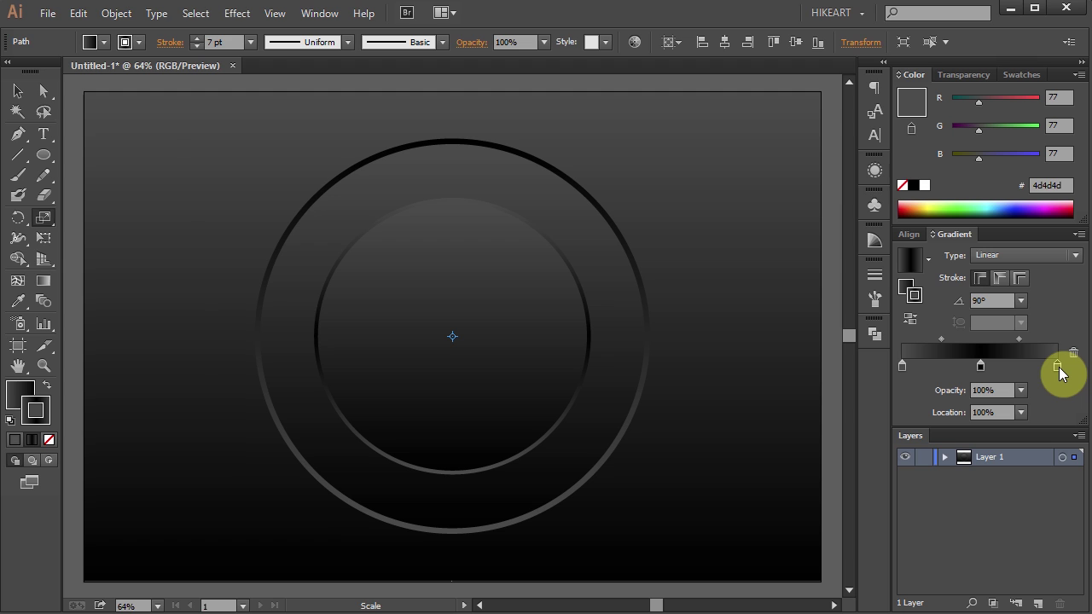
# Recolour the inner ring's end stops to greys 8c8c8c and 292929 with linked RGB sliders.
pyautogui.press('shift')
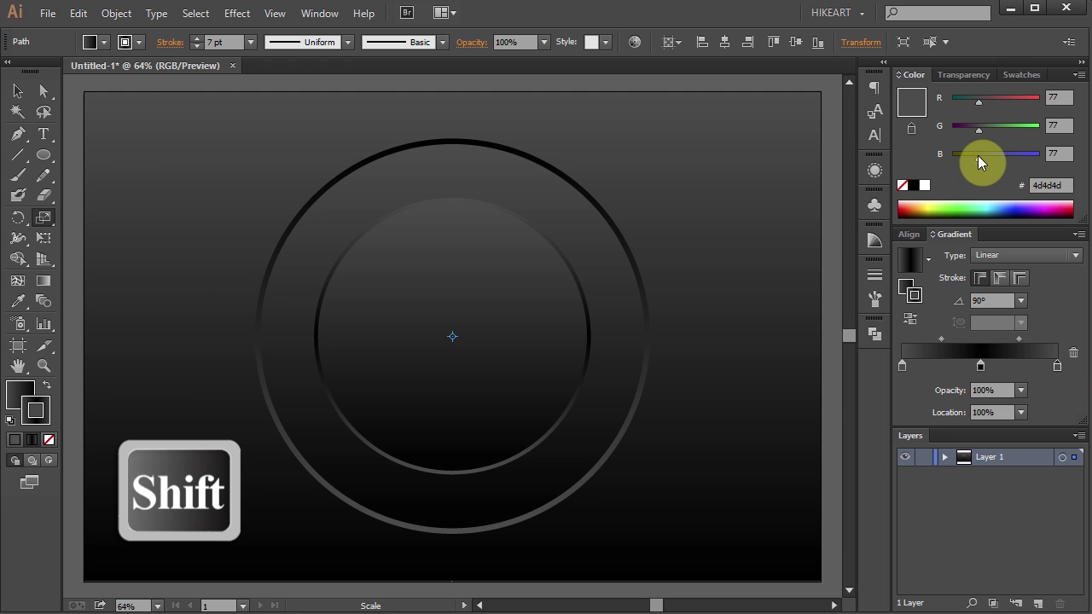
pyautogui.moveTo(977, 156); pyautogui.dragTo(999, 160)
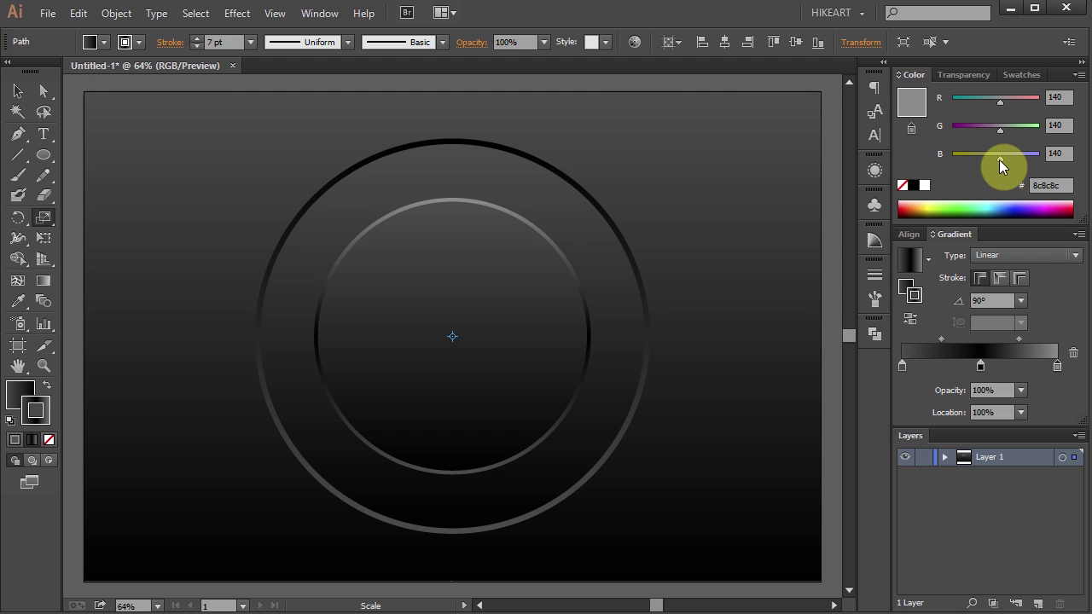
pyautogui.click(902, 366)
pyautogui.keyDown('shift'); pyautogui.moveTo(980, 158); pyautogui.dragTo(973, 158); pyautogui.keyUp('shift')
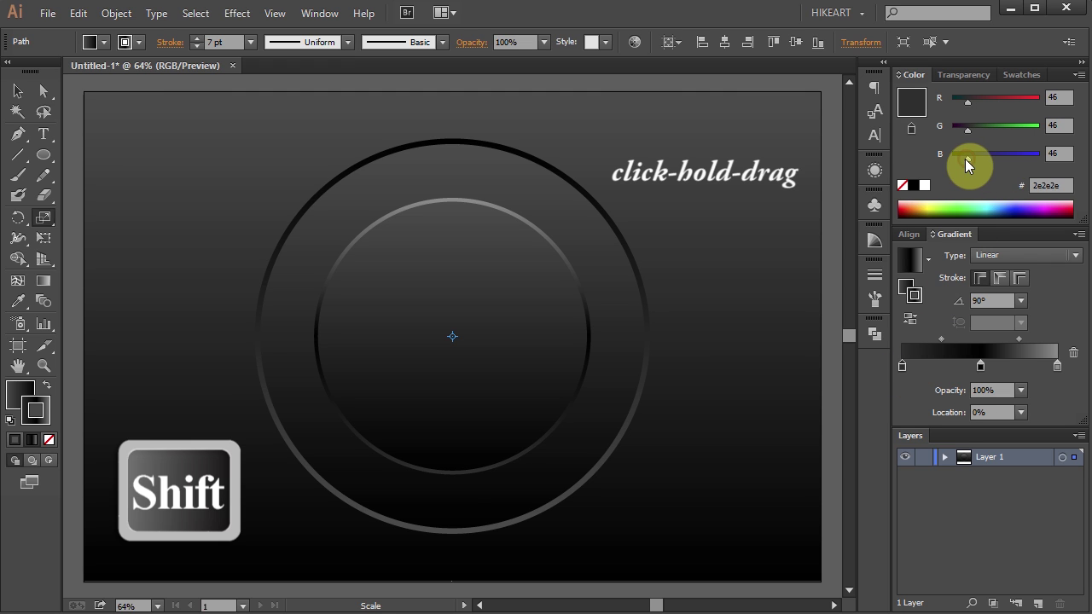
pyautogui.moveTo(965, 159); pyautogui.dragTo(961, 159)
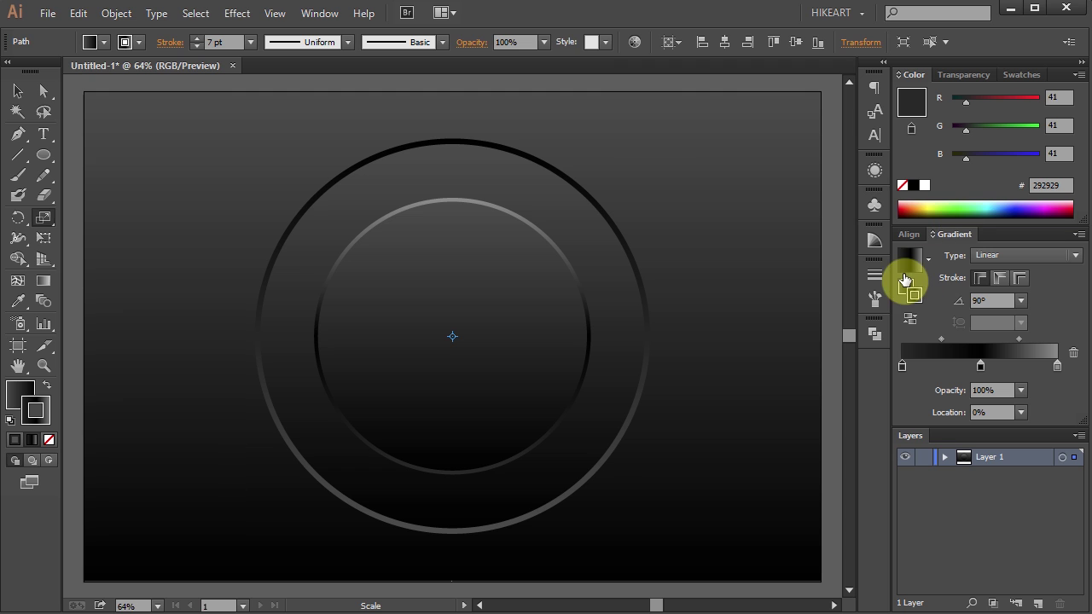
# Reduce the inner circle's stroke weight to 3 pt in the Stroke panel.
pyautogui.click(875, 276)
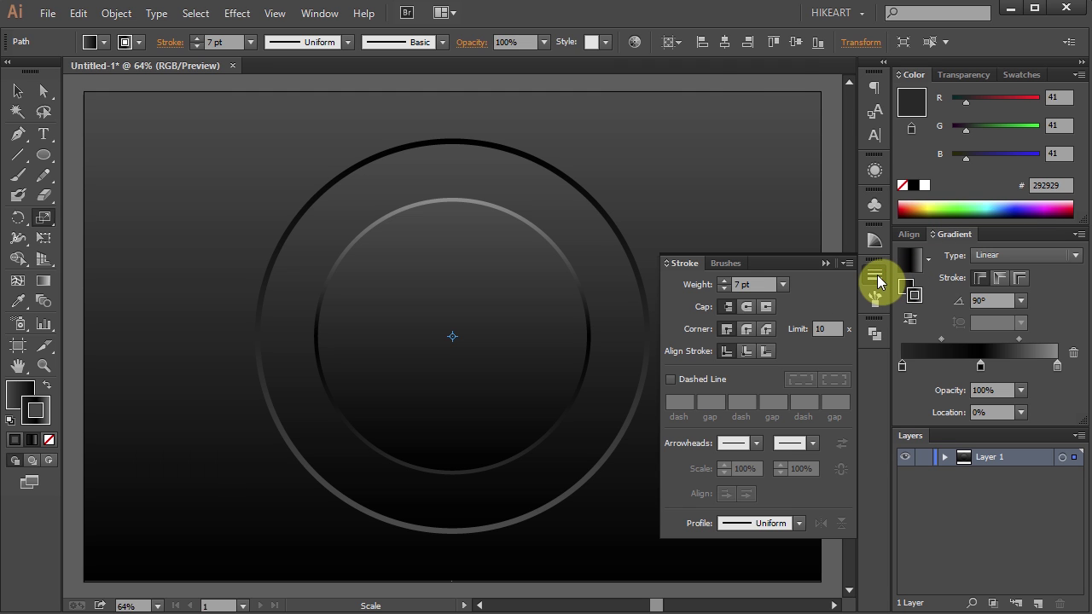
pyautogui.click(724, 290)
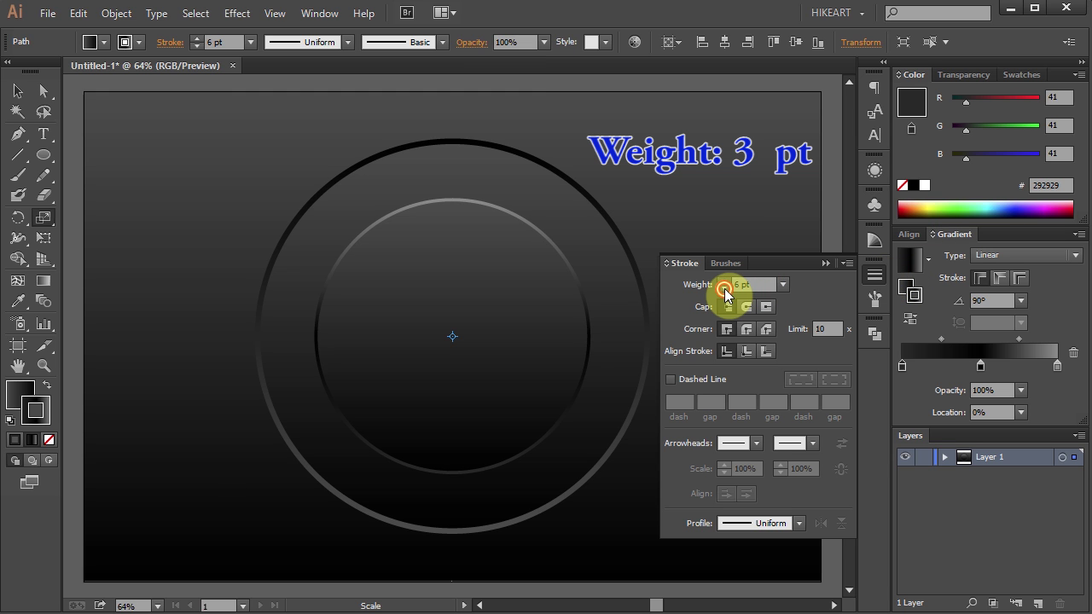
pyautogui.click(725, 290)
pyautogui.click(725, 290)
pyautogui.click(824, 272)
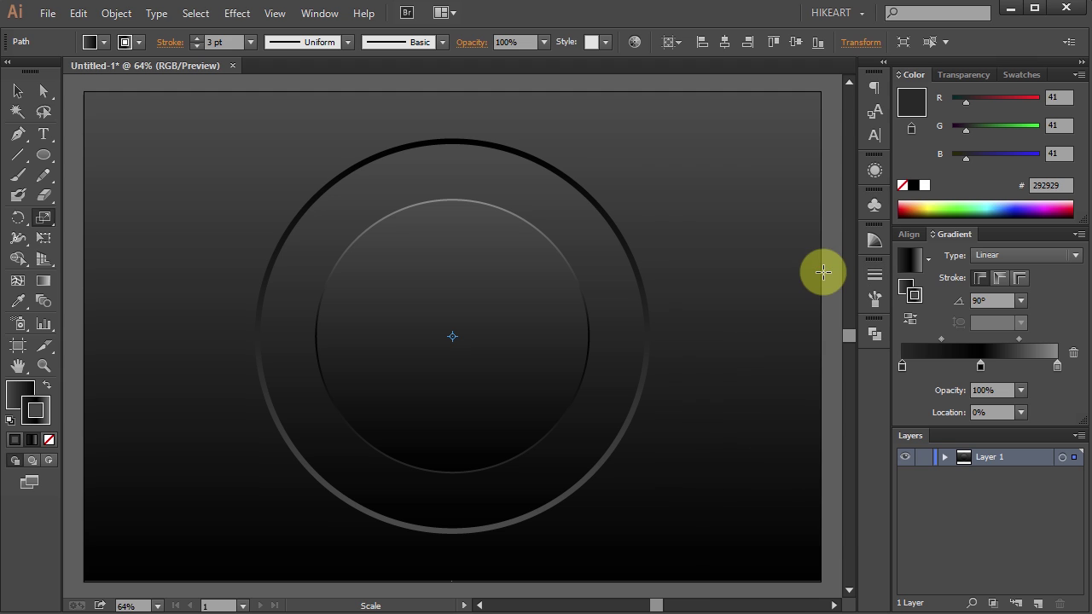
pyautogui.click(19, 394)
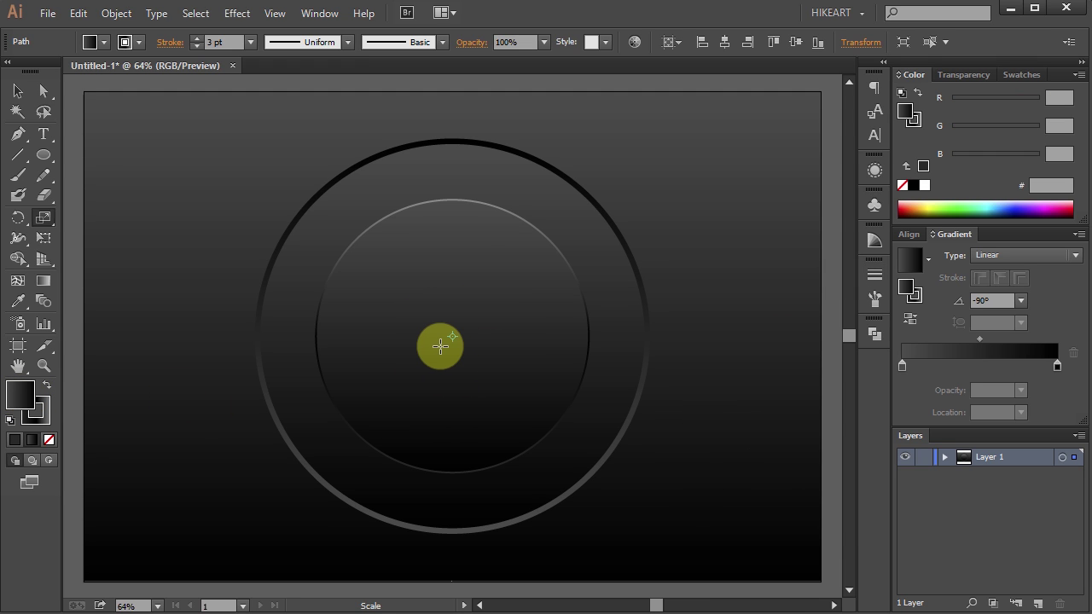
# Reverse the inner circle's gradient fill and lighten its light end stop to grey 5a5a5a.
pyautogui.hotkey('ctrl', 'h')
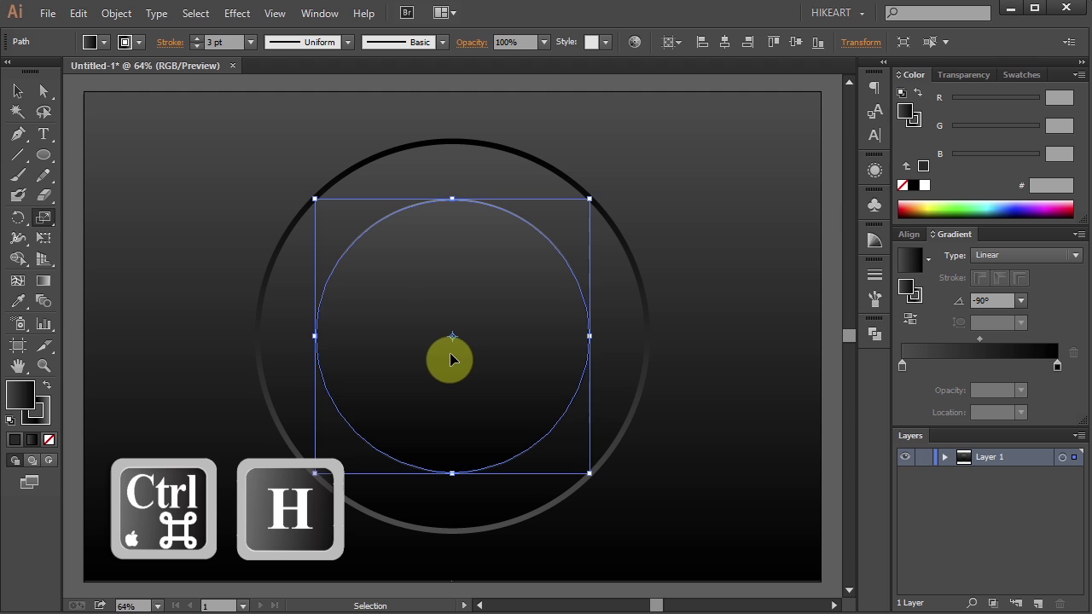
pyautogui.press('s')
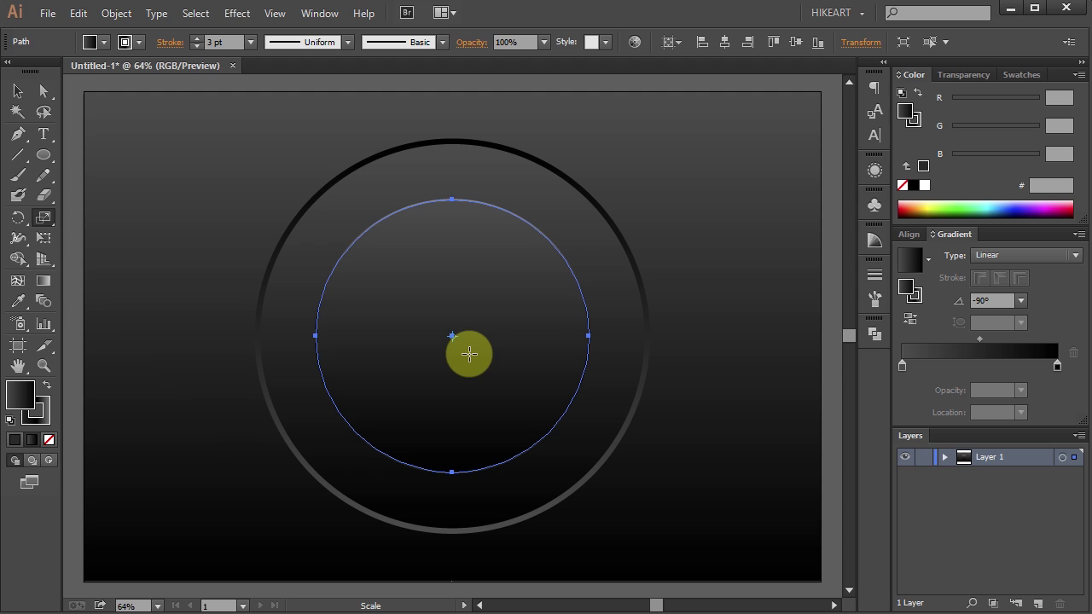
pyautogui.click(911, 320)
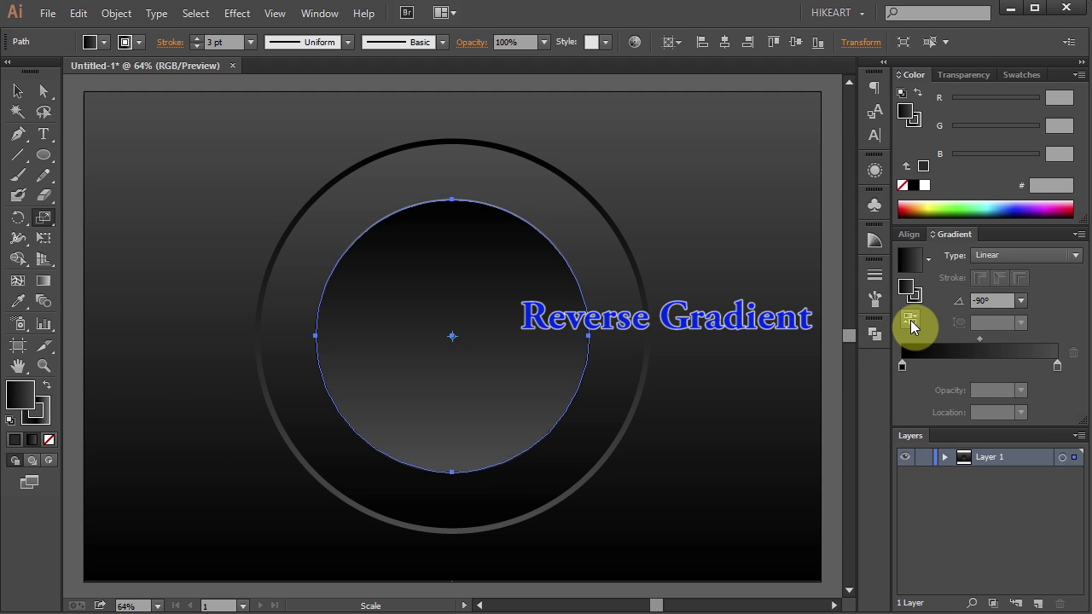
pyautogui.click(1058, 367)
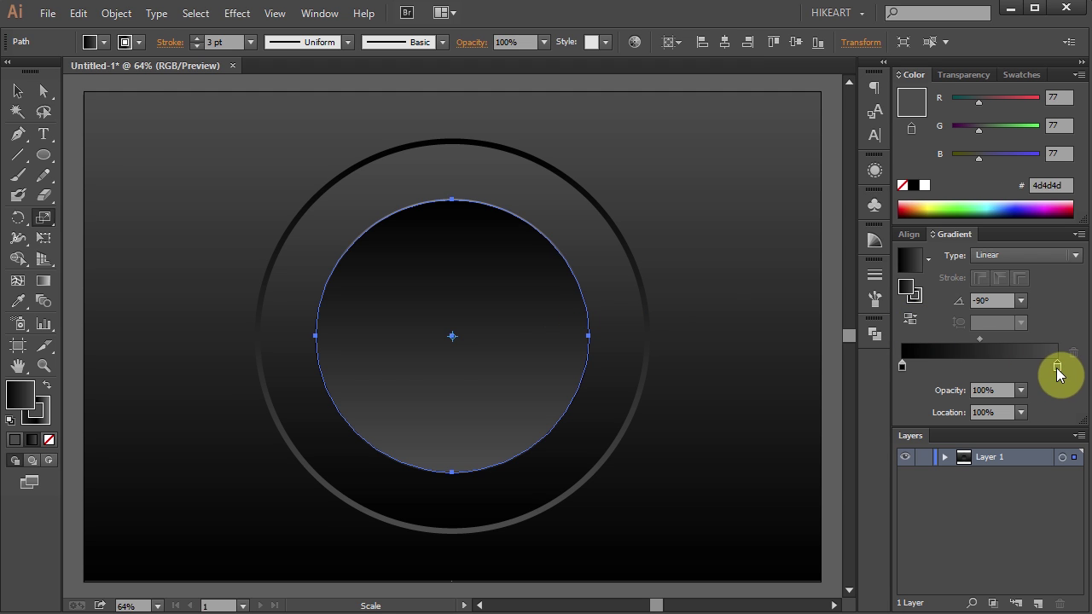
pyautogui.moveTo(978, 160); pyautogui.dragTo(982, 157)
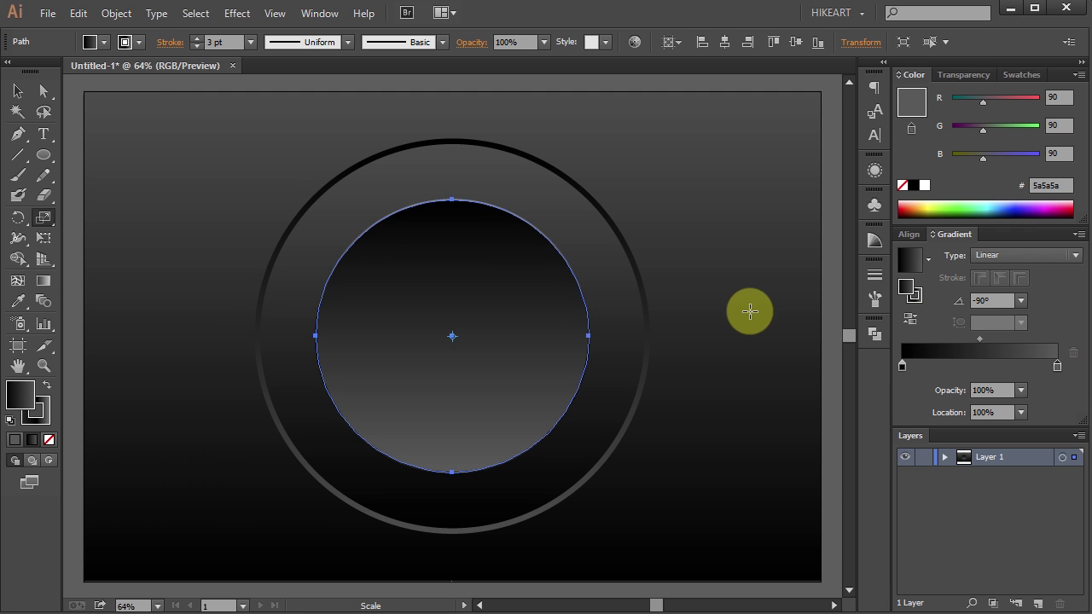
# Select the outer ring circle and switch its gradient type to Radial.
pyautogui.press('v')
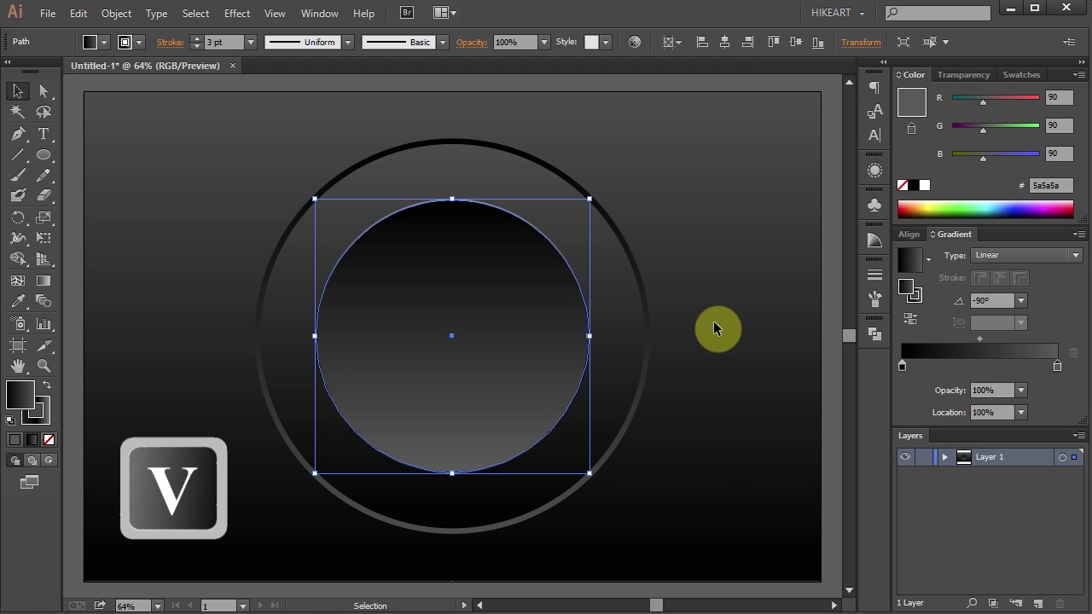
pyautogui.click(621, 324)
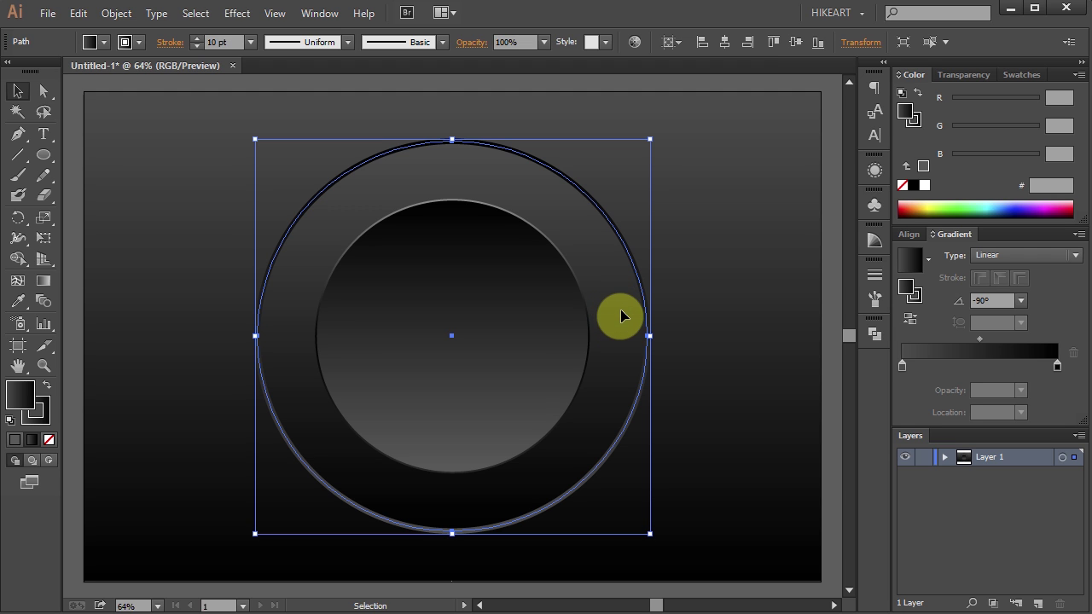
pyautogui.click(1073, 256)
pyautogui.click(1028, 289)
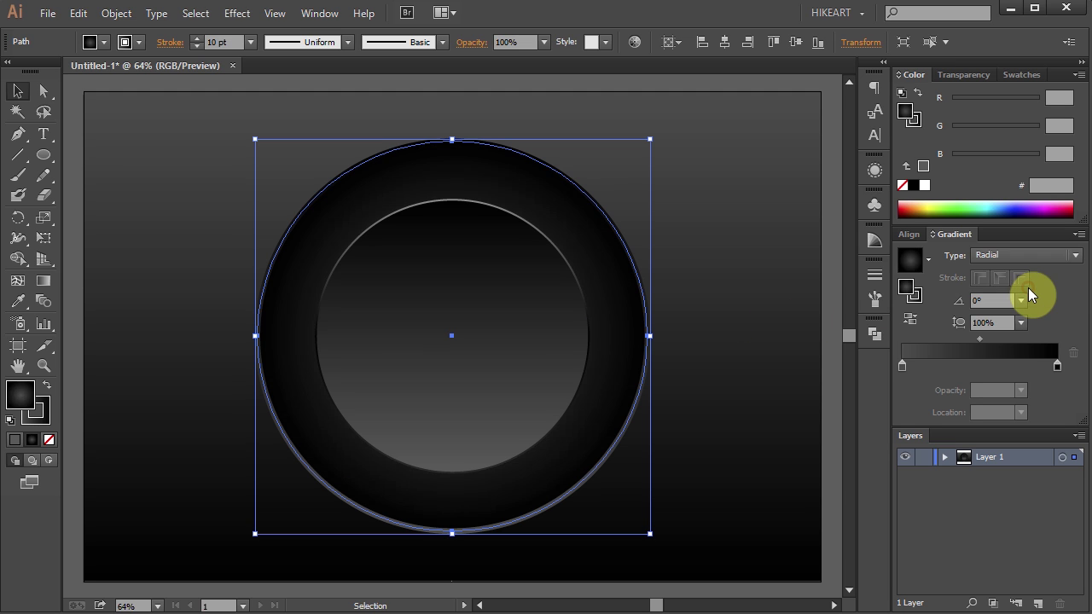
# Move the grey stop out to about 72% and duplicate the black stop near 62%.
pyautogui.moveTo(902, 365); pyautogui.dragTo(1016, 360)
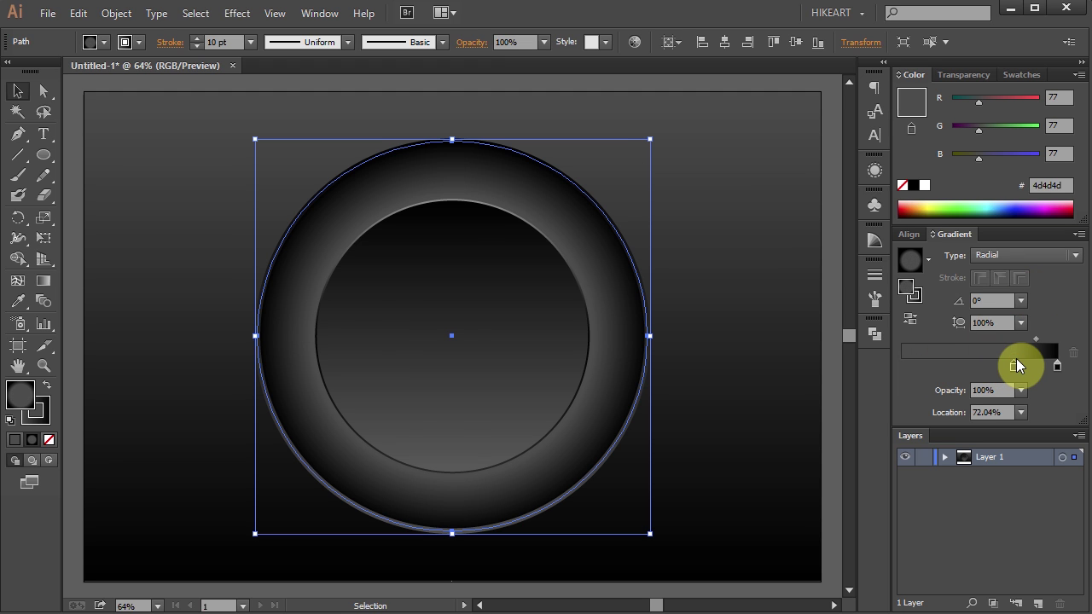
pyautogui.click(1058, 367)
pyautogui.moveTo(1058, 368)
pyautogui.mouseDown()
pyautogui.moveTo(999, 376)
pyautogui.moveTo(1024, 367)
pyautogui.mouseUp()
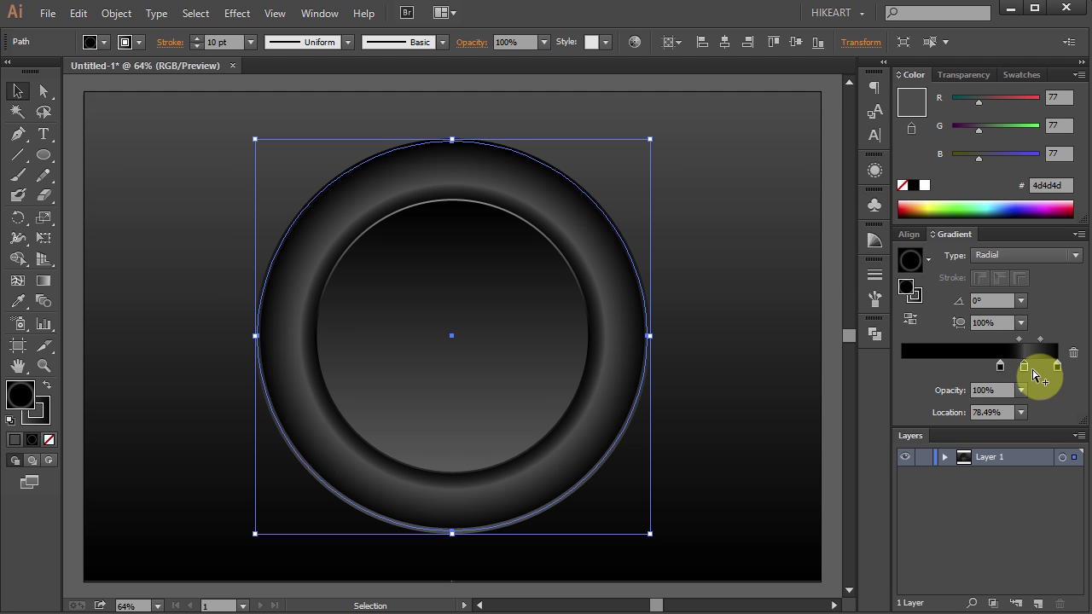
# Color the ring gradient's middle stop with the red swatch and shift its midpoint slightly.
pyautogui.click(1023, 75)
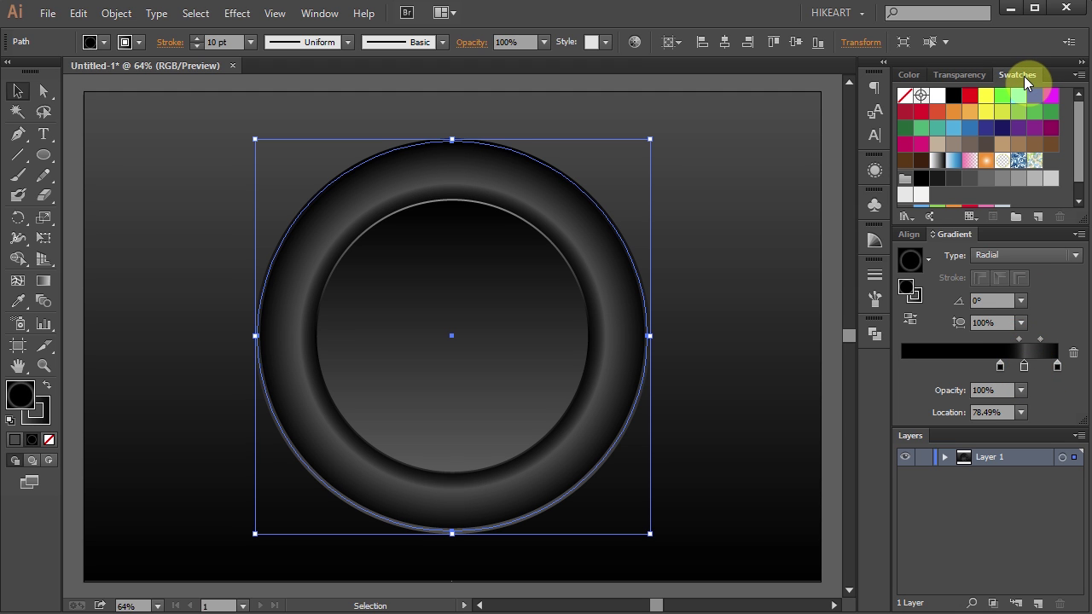
pyautogui.keyDown('alt'); pyautogui.click(986, 113); pyautogui.keyUp('alt')
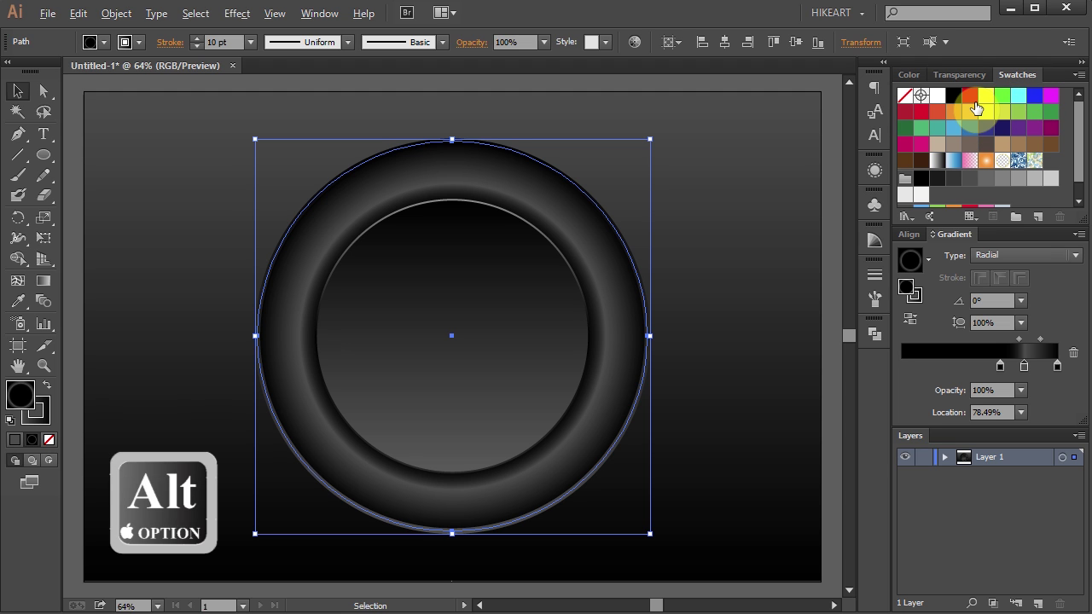
pyautogui.keyDown('alt'); pyautogui.click(969, 97); pyautogui.keyUp('alt')
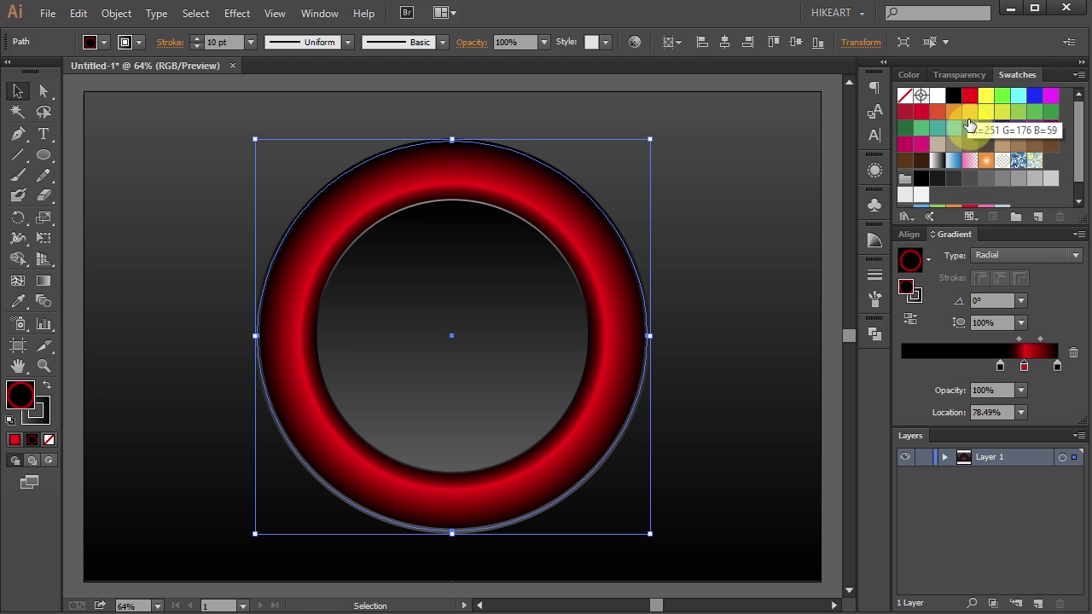
pyautogui.moveTo(1041, 340); pyautogui.dragTo(1036, 340)
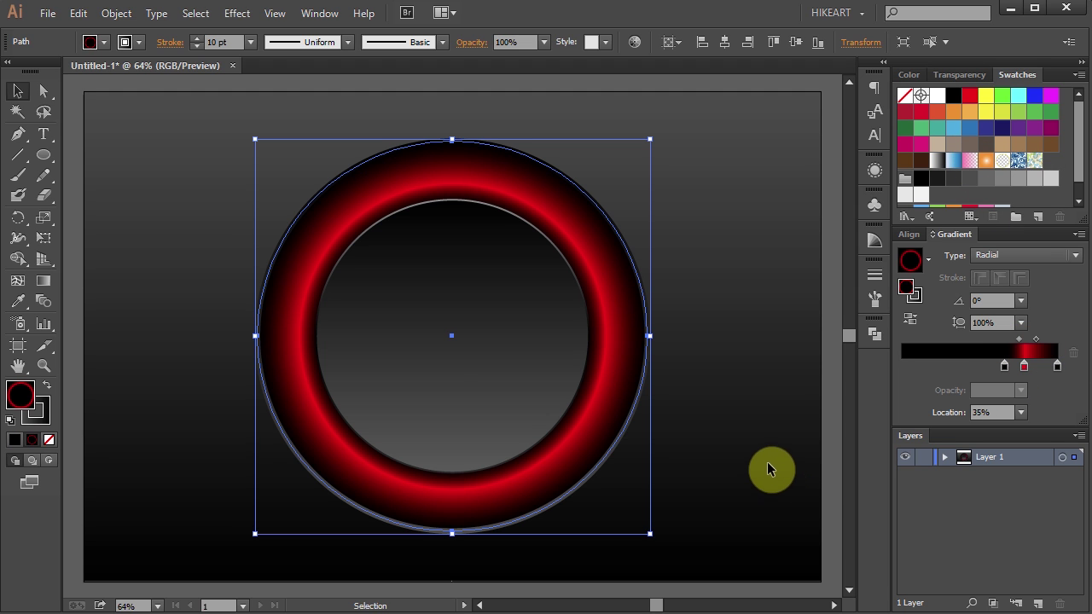
pyautogui.click(45, 416)
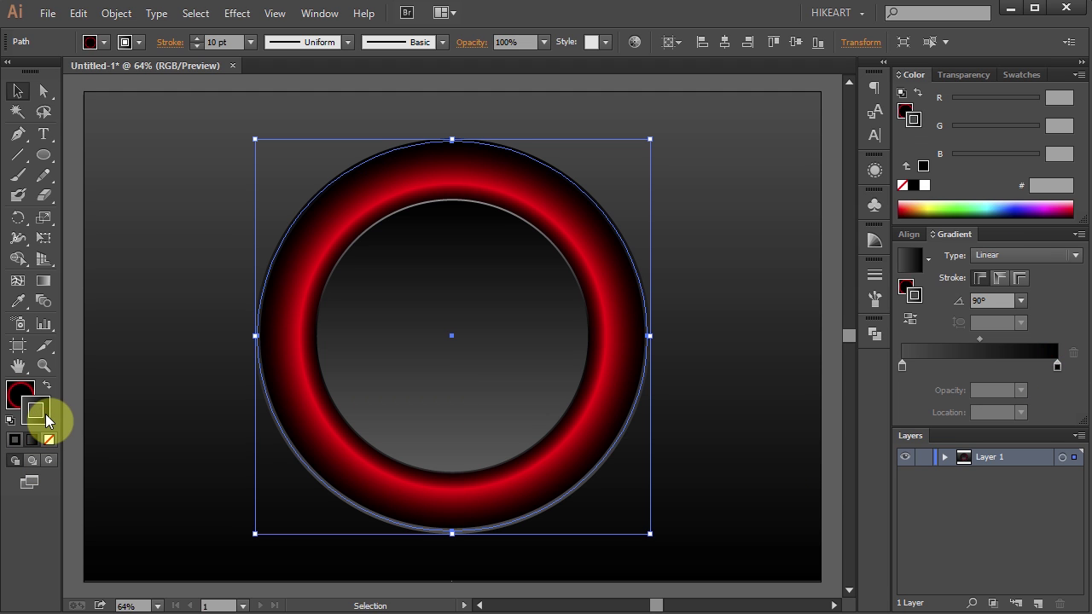
# Set the ring's stroke gradient right stop to dark grey 171717 and deselect to view.
pyautogui.click(1057, 365)
pyautogui.moveTo(953, 158); pyautogui.dragTo(959, 159)
pyautogui.click(785, 232)
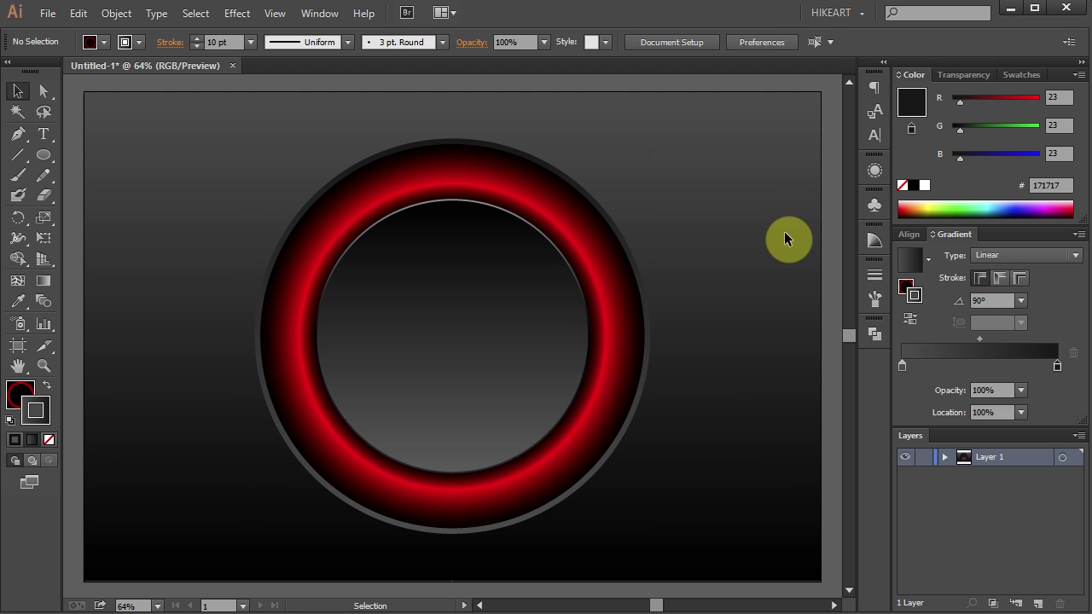
# Preview the pasted power symbol, undo it, and select the inner grey circle.
pyautogui.hotkey('ctrl', 'v')
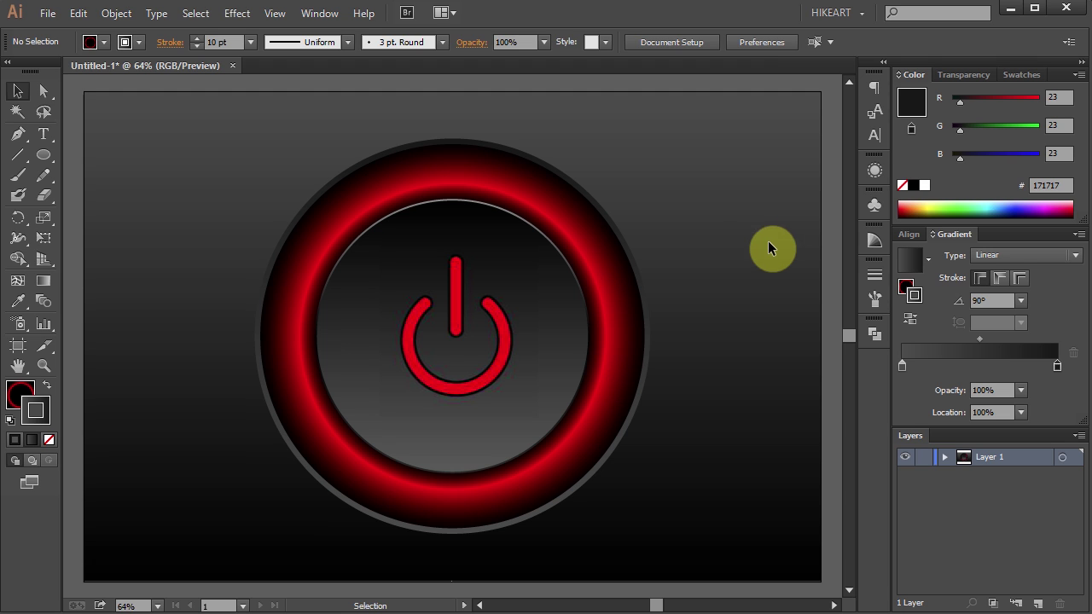
pyautogui.hotkey('ctrl', 'z')
pyautogui.click(555, 351)
pyautogui.click(503, 326)
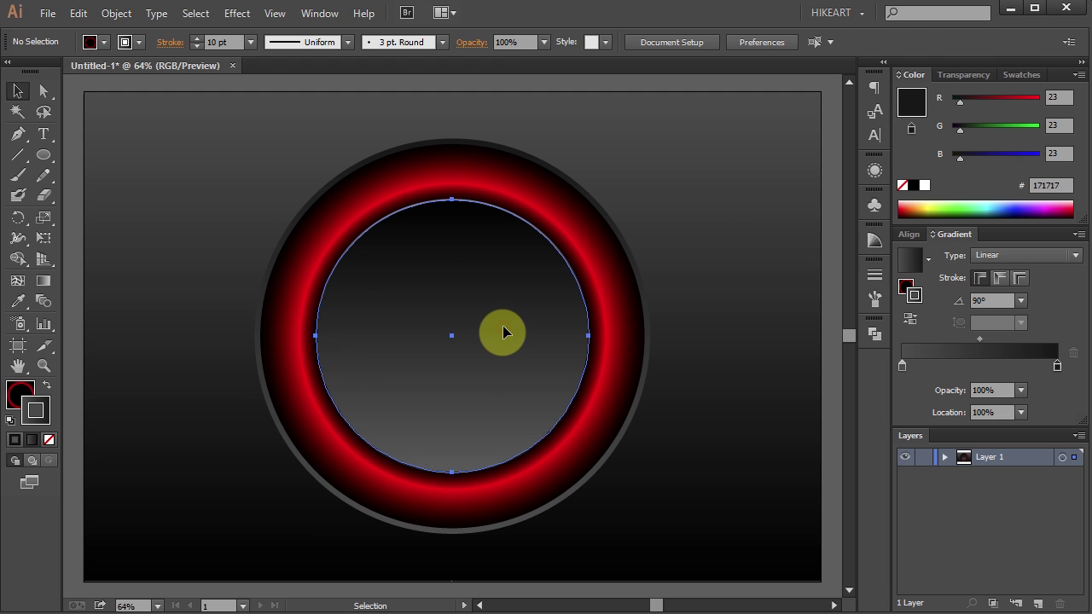
# Scale the inner circle uniformly to 35% in the Scale dialog with Preview on.
pyautogui.press('s')
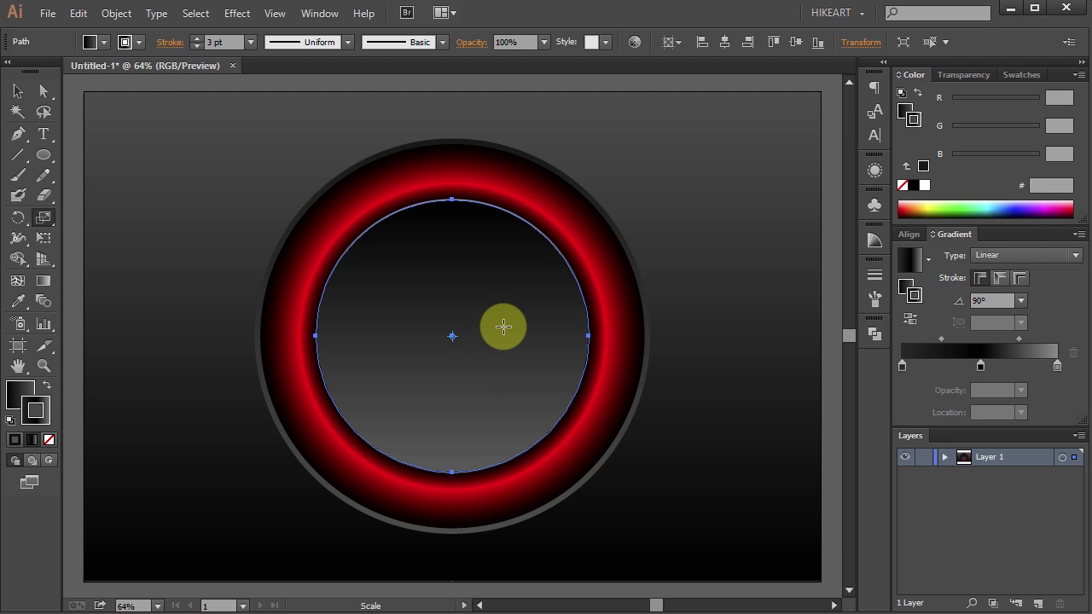
pyautogui.press('Return')
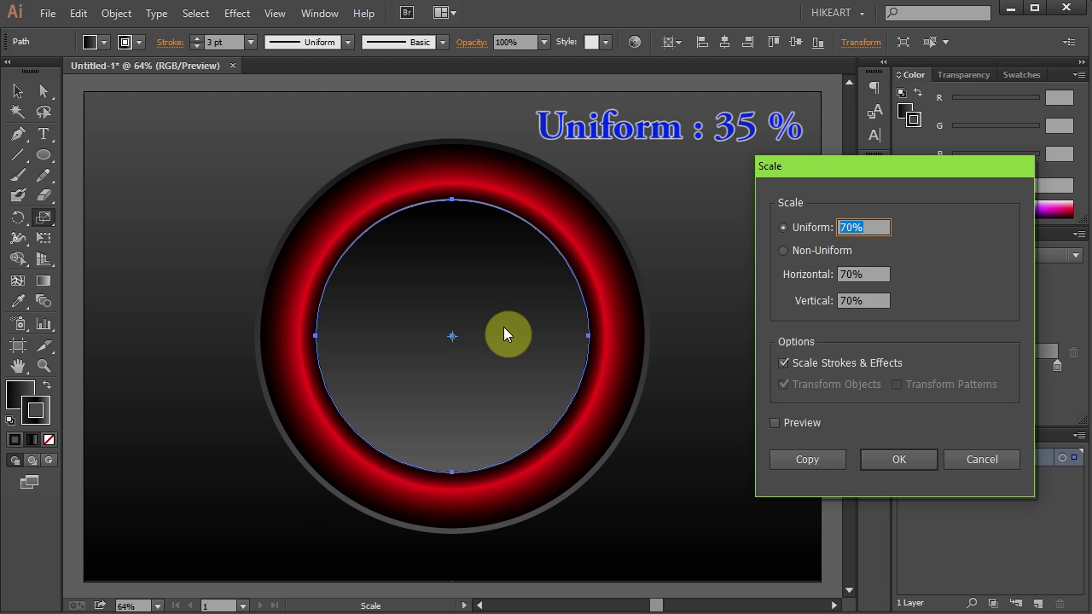
pyautogui.write('35')
pyautogui.click(774, 422)
# Create the 35% copy, set its fill to None and its stroke to red.
pyautogui.click(819, 458)
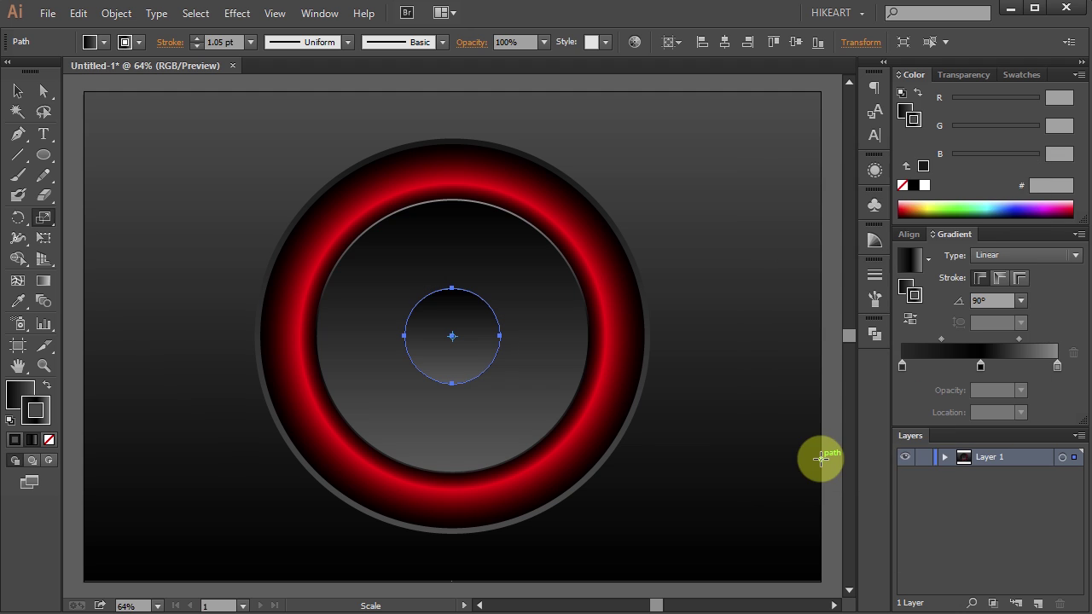
pyautogui.click(20, 395)
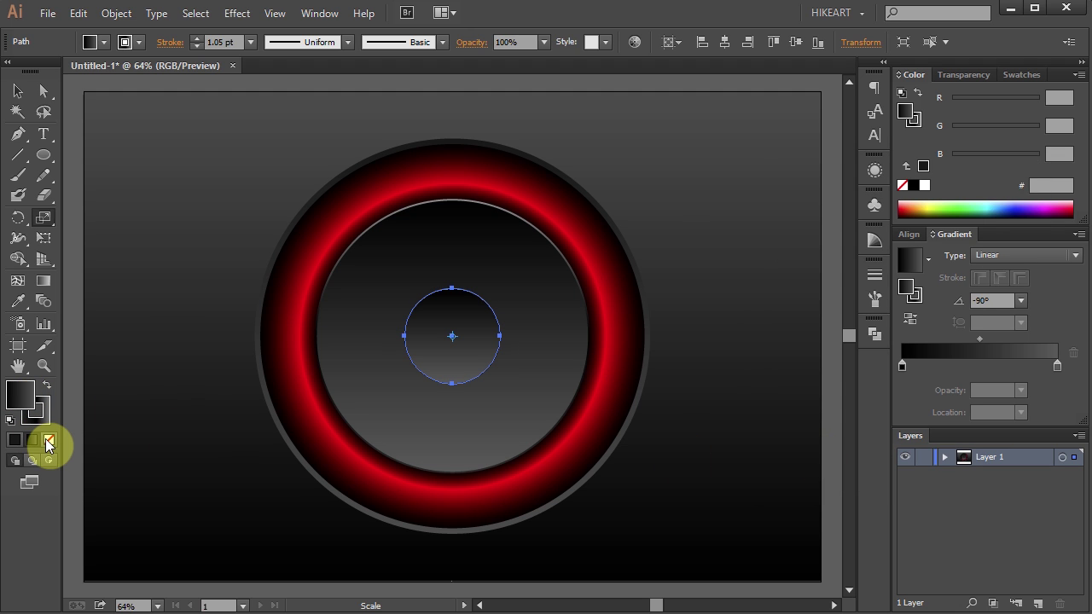
pyautogui.click(45, 439)
pyautogui.click(44, 420)
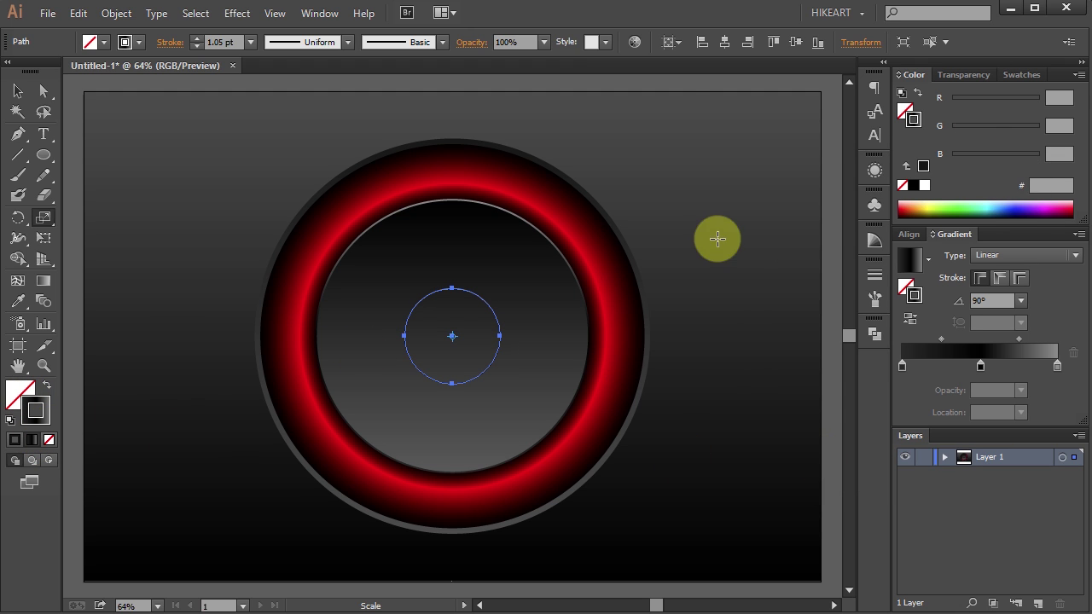
pyautogui.click(1019, 74)
pyautogui.click(969, 94)
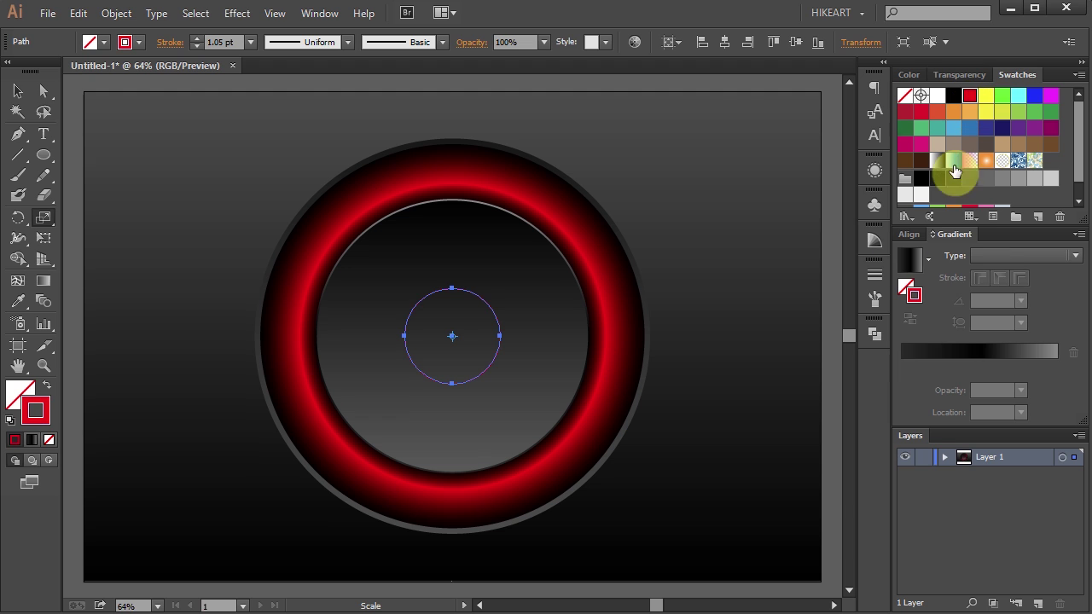
# Raise the small circle's stroke weight to 20 pt.
pyautogui.click(874, 275)
pyautogui.click(723, 280)
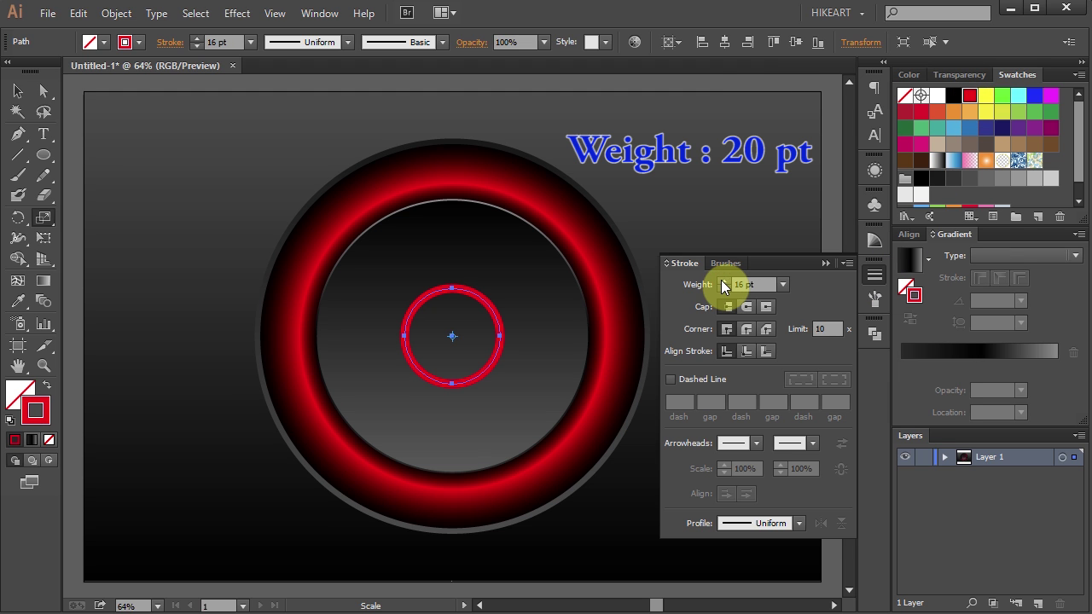
pyautogui.click(722, 281)
pyautogui.click(722, 281)
pyautogui.click(804, 271)
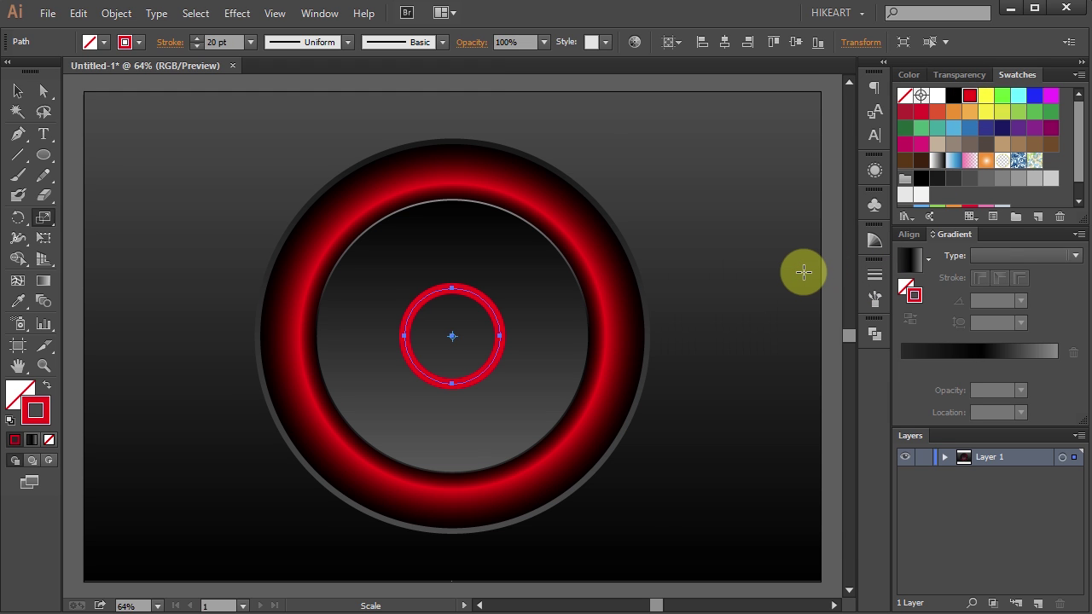
pyautogui.press('p')
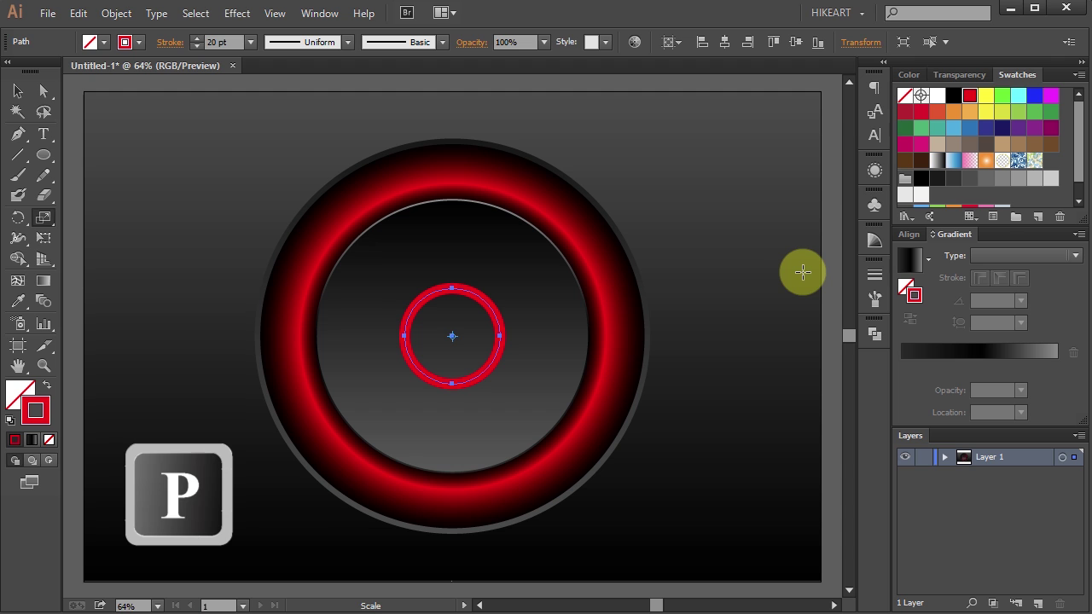
# Draw a vertical red stem from above the small ring down to its centre.
pyautogui.click(452, 259)
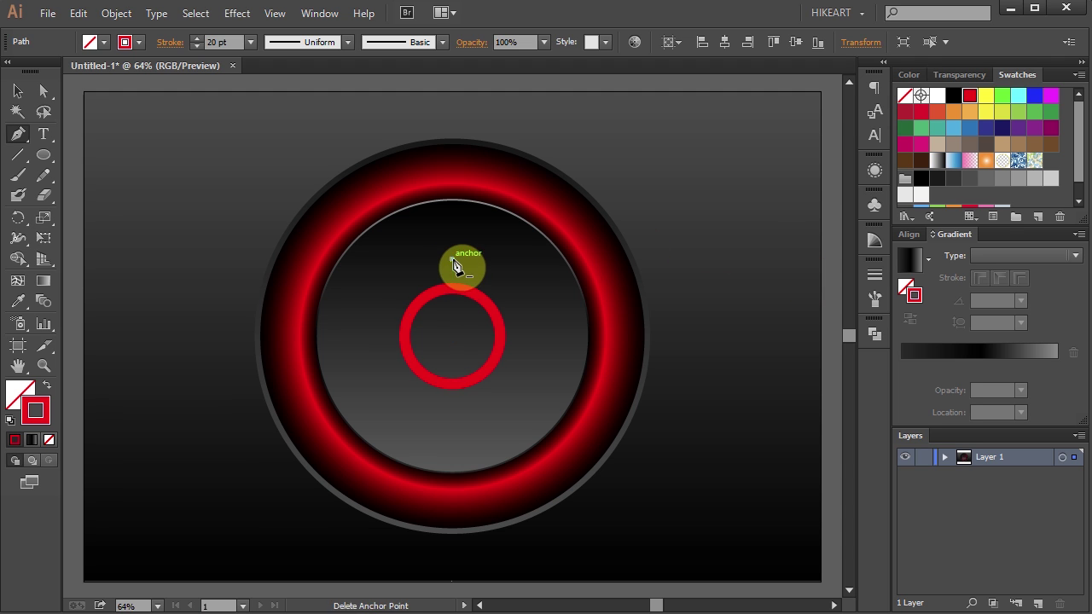
pyautogui.keyDown('shift'); pyautogui.click(454, 325); pyautogui.keyUp('shift')
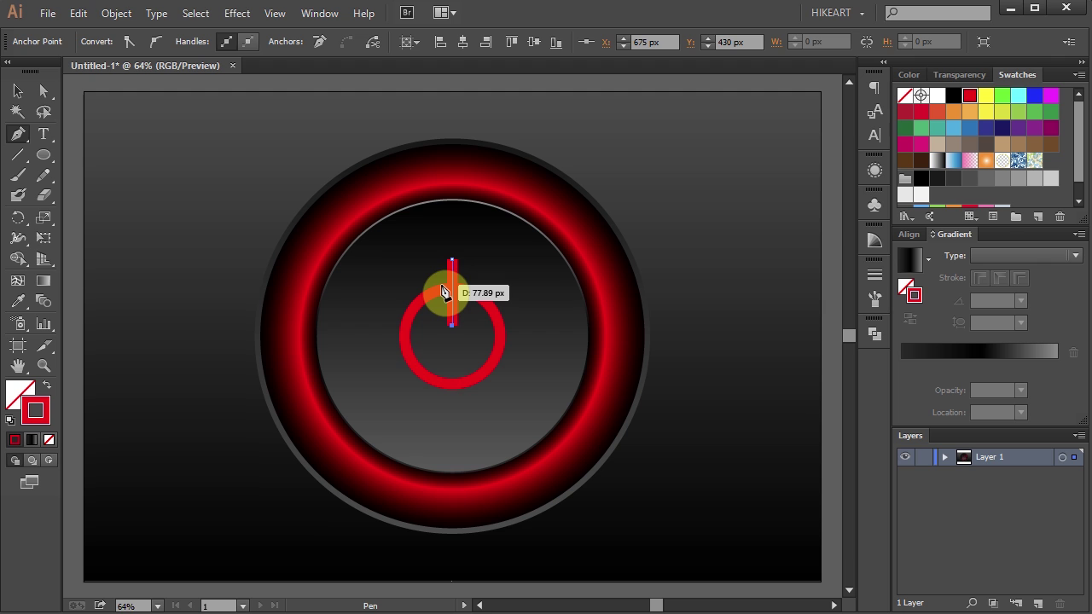
# Show rulers, drag a horizontal guide across the ring's upper part, and zoom in on the symbol.
pyautogui.press('ctrl')
pyautogui.hotkey('ctrl', 'r')
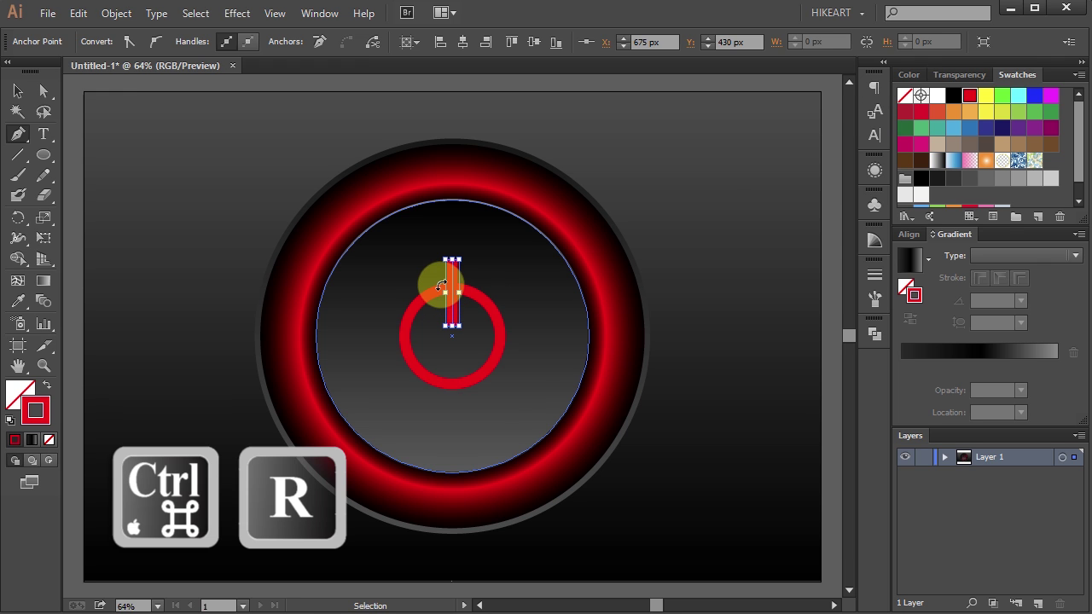
pyautogui.hotkey('ctrl', 'r')
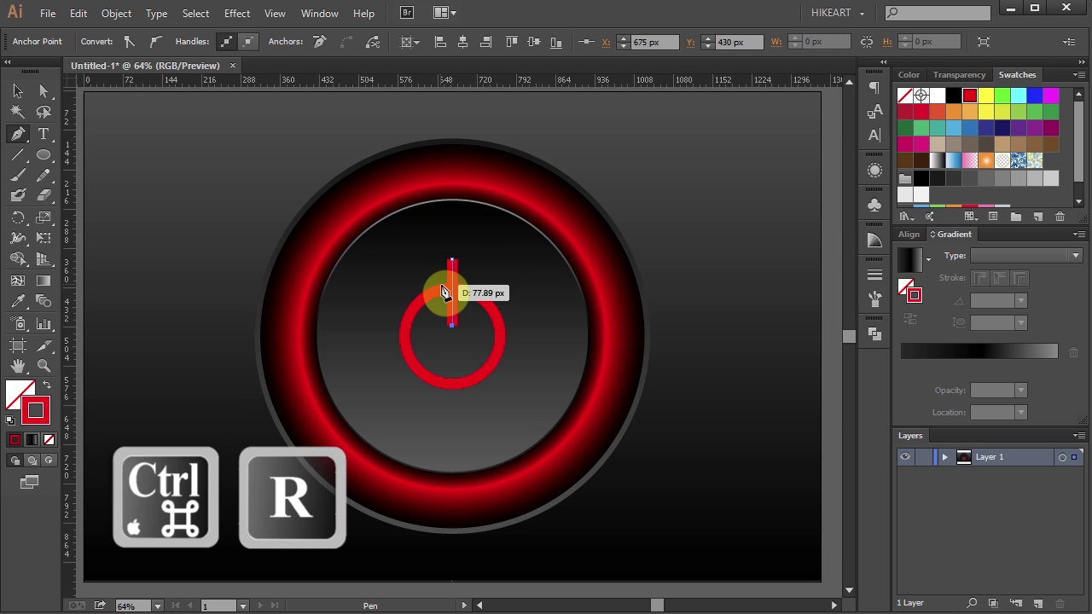
pyautogui.moveTo(443, 293); pyautogui.dragTo(495, 314)
pyautogui.press('z')
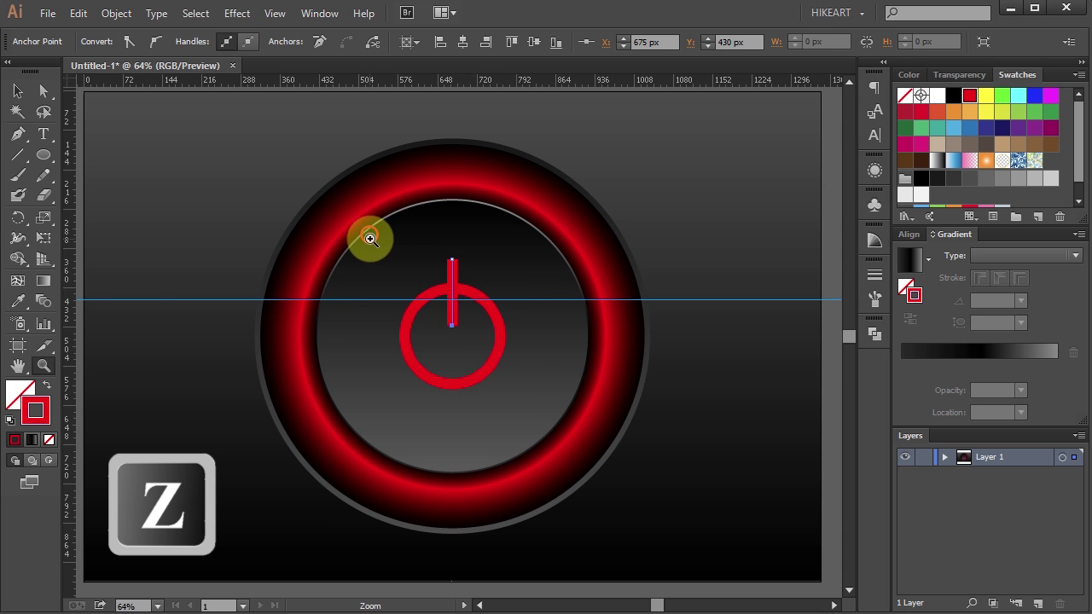
pyautogui.moveTo(366, 237); pyautogui.dragTo(543, 401)
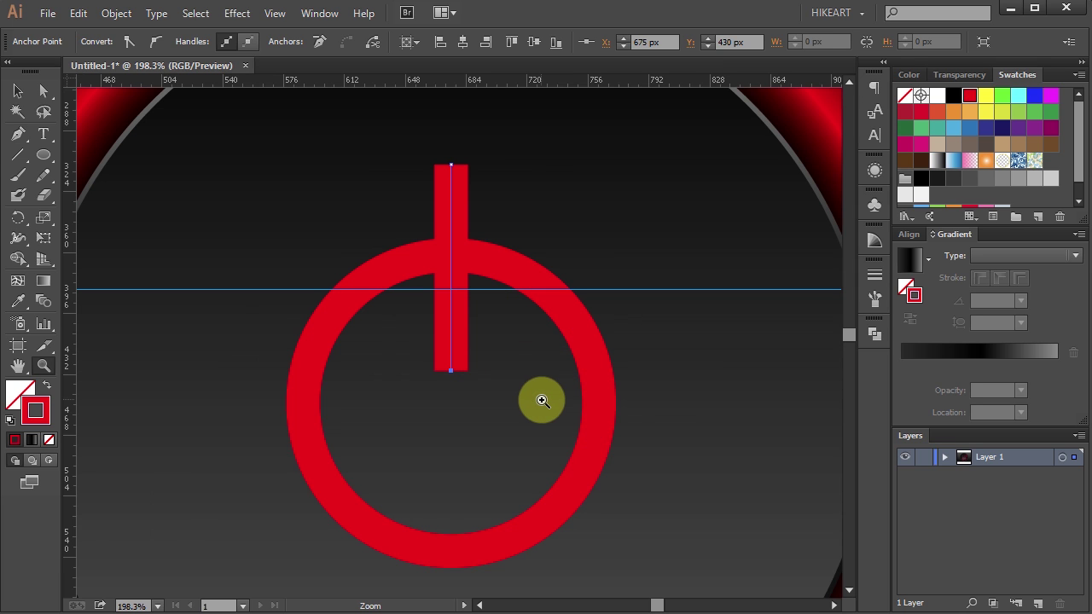
# Cut the red ring at both points where it meets the guide with Scissors.
pyautogui.moveTo(47, 196); pyautogui.dragTo(140, 216)
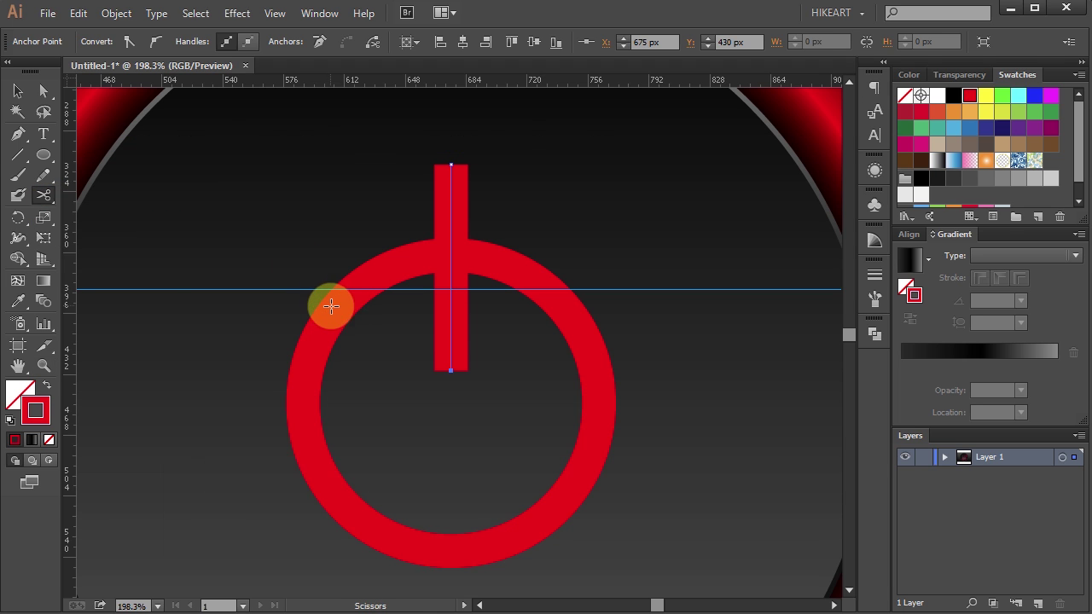
pyautogui.click(355, 288)
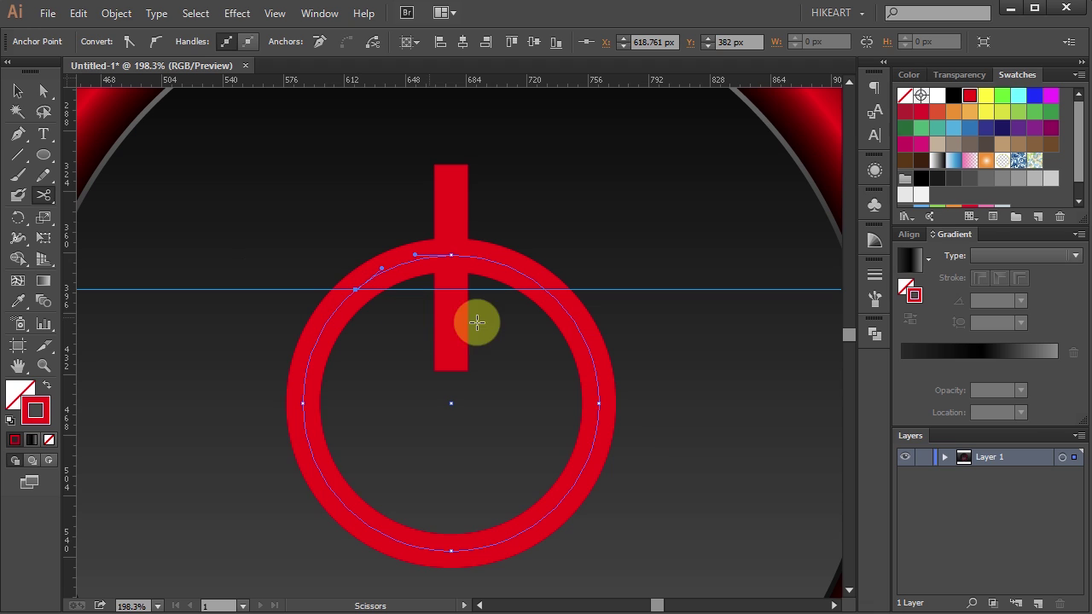
pyautogui.click(546, 289)
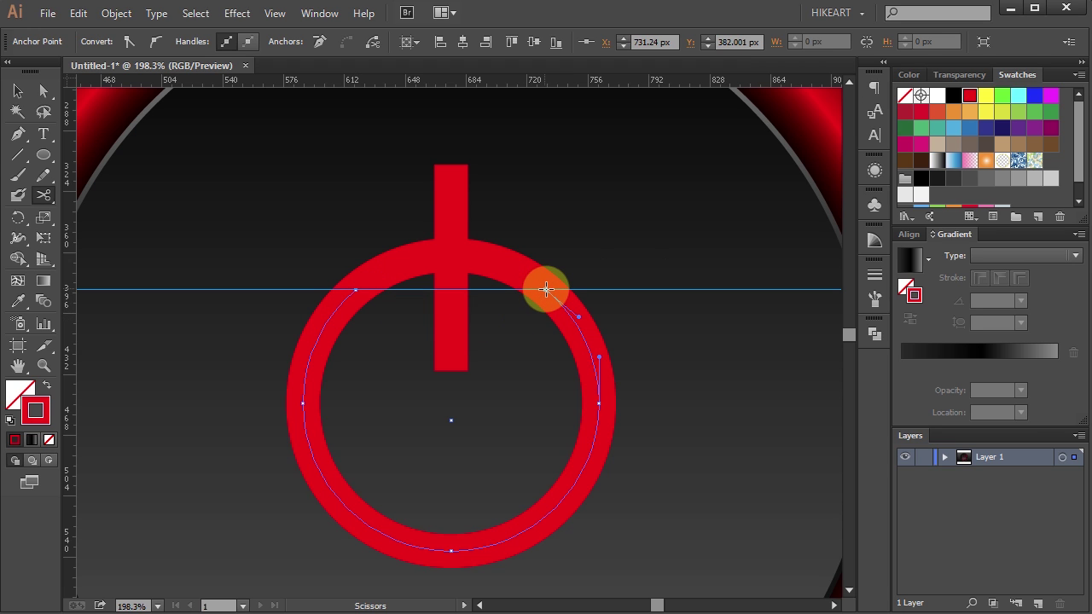
# Delete the top arc of the ring and fit the artboard in the window.
pyautogui.press('a')
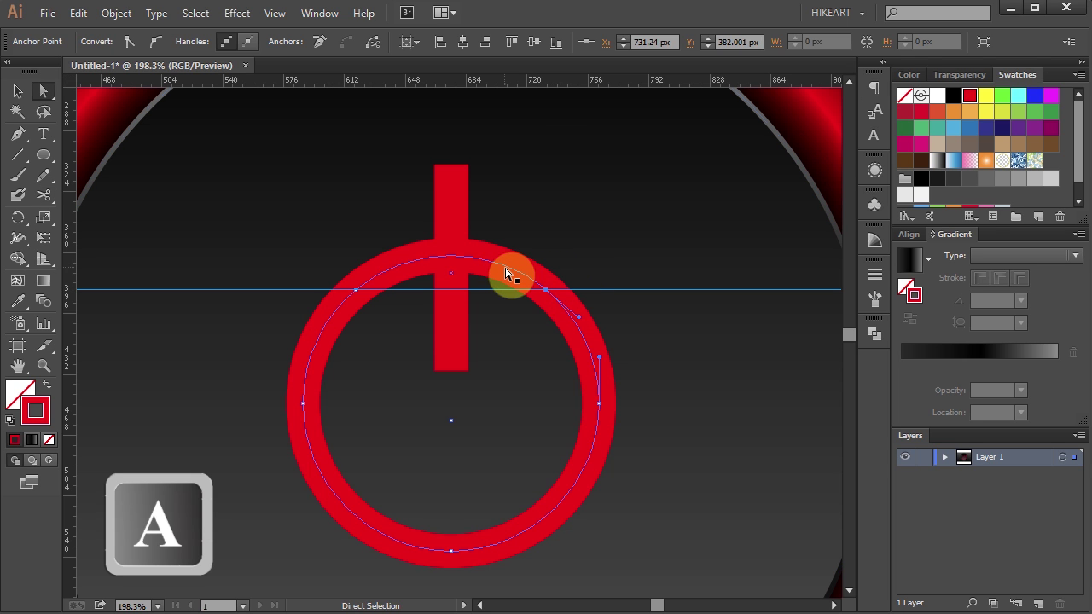
pyautogui.click(507, 273)
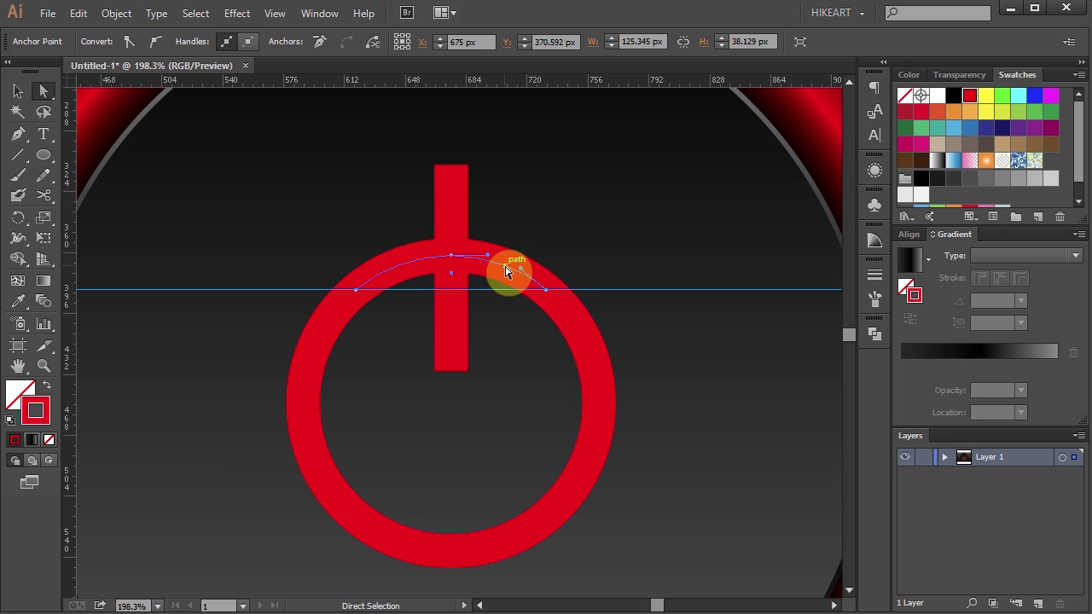
pyautogui.press('Delete')
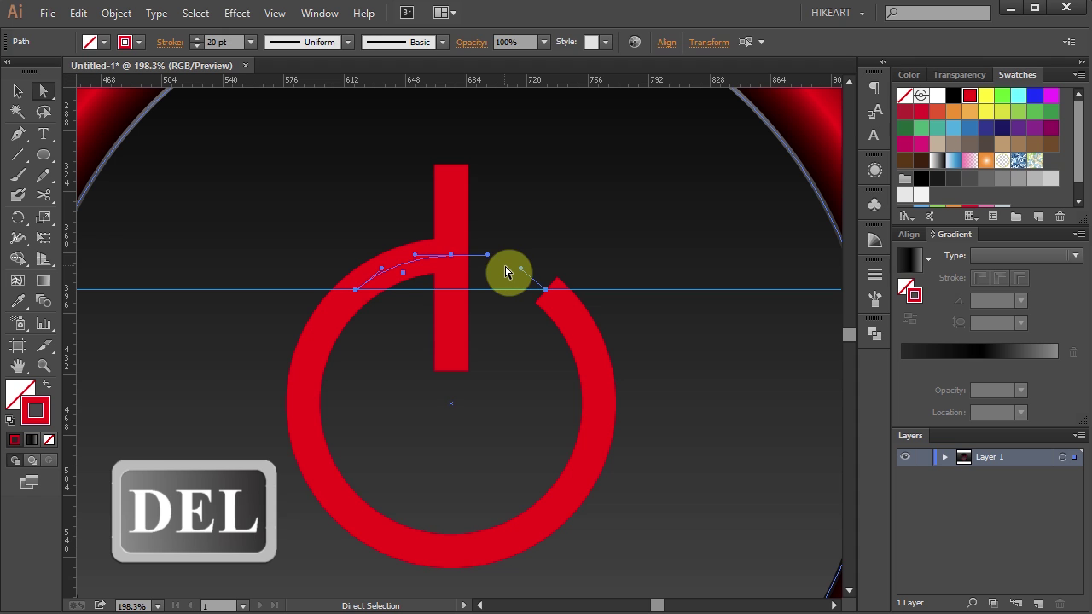
pyautogui.press('Delete')
pyautogui.hotkey('ctrl', '0')
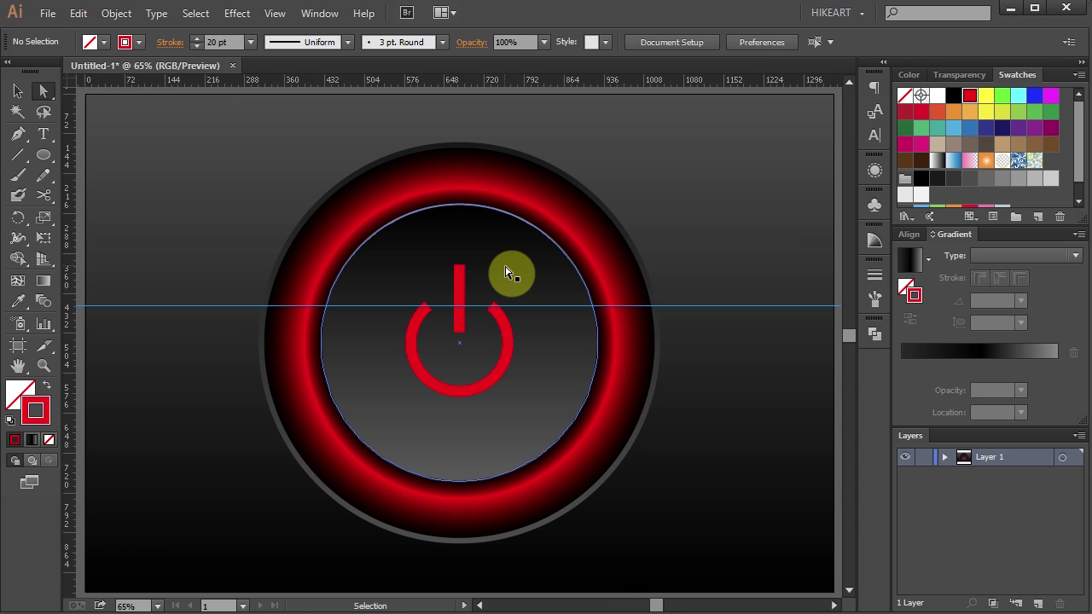
# Hide the guides and give the power symbol's arc and bar Round Cap stroke ends.
pyautogui.hotkey('ctrl', ';')
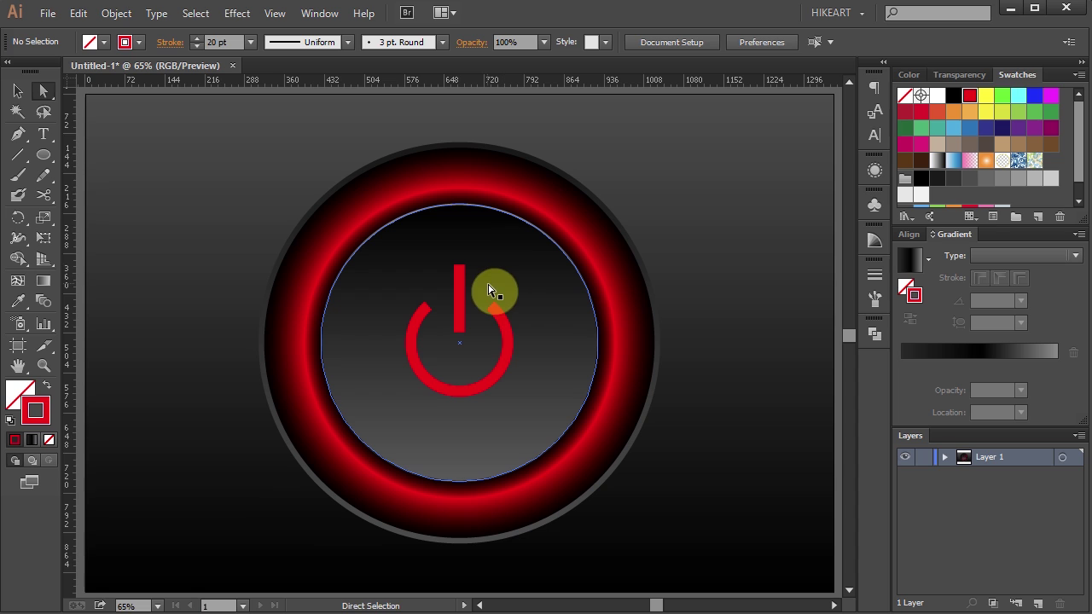
pyautogui.press('v')
pyautogui.click(505, 347)
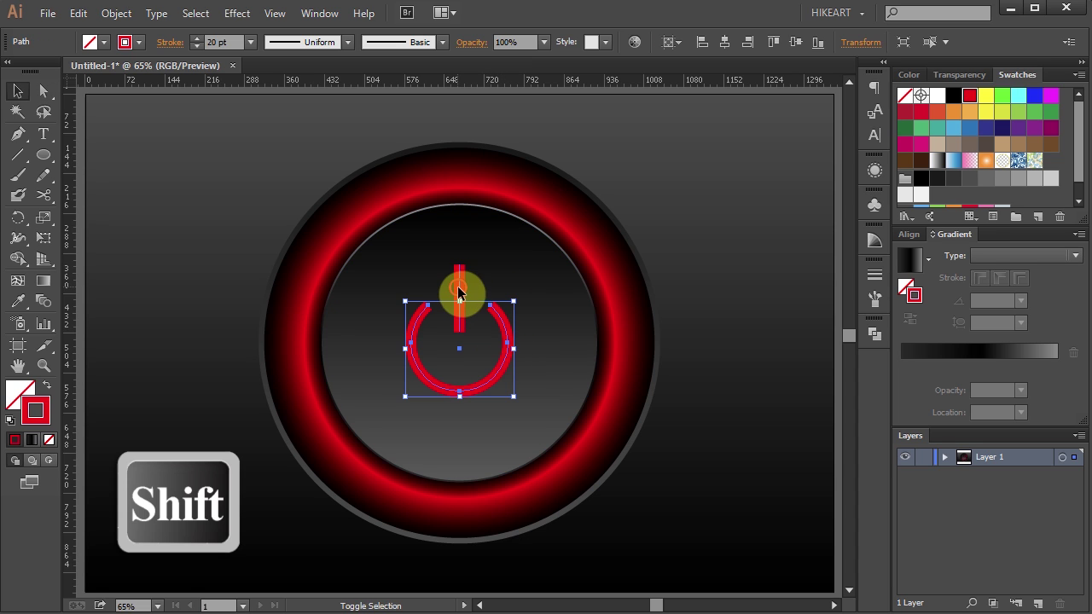
pyautogui.keyDown('shift'); pyautogui.click(458, 292); pyautogui.keyUp('shift')
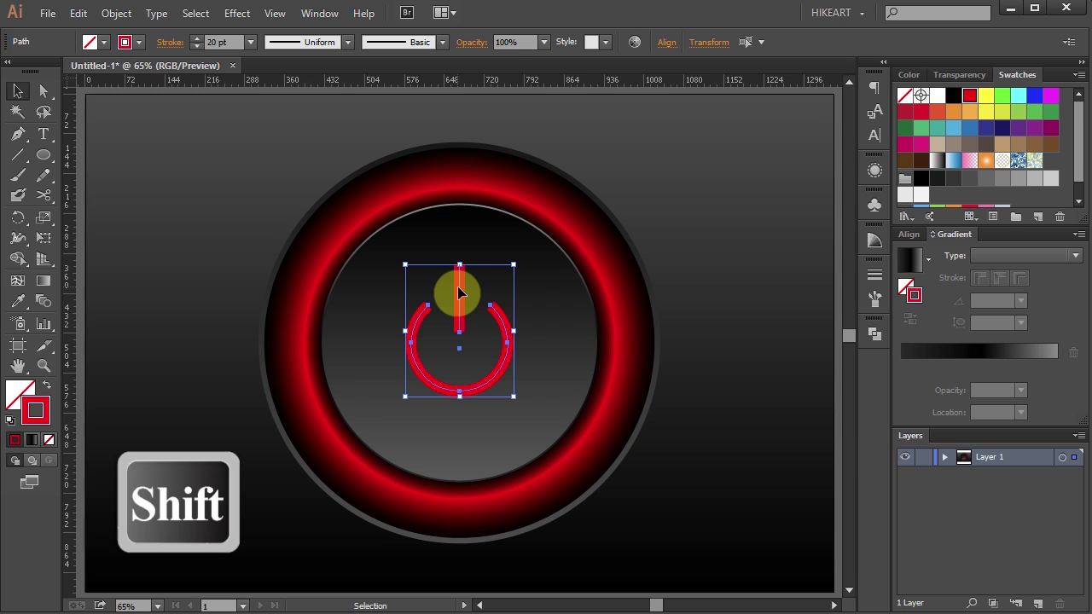
pyautogui.click(878, 279)
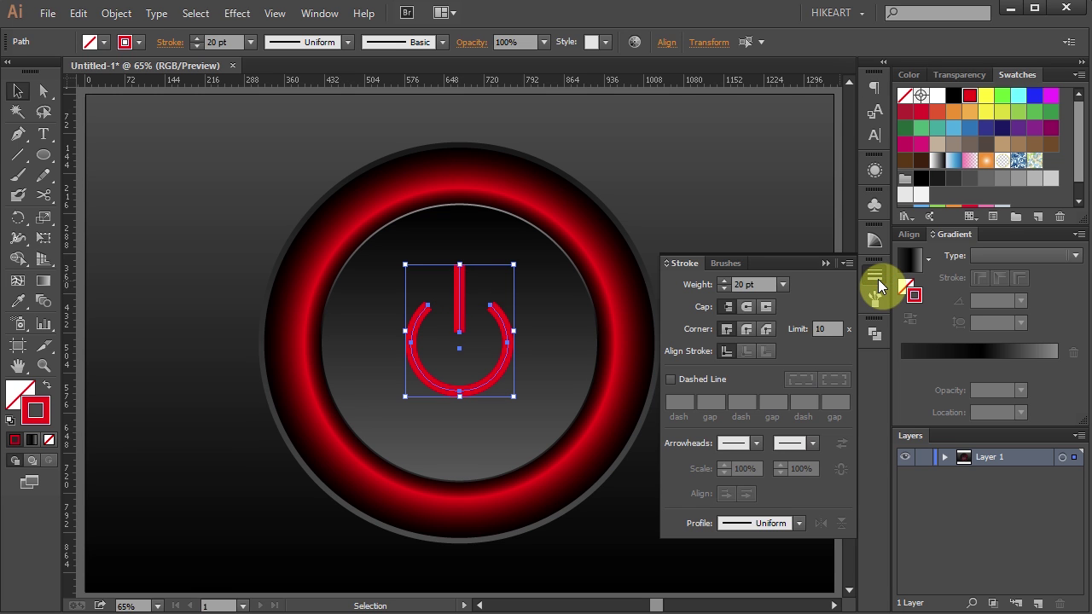
pyautogui.click(748, 306)
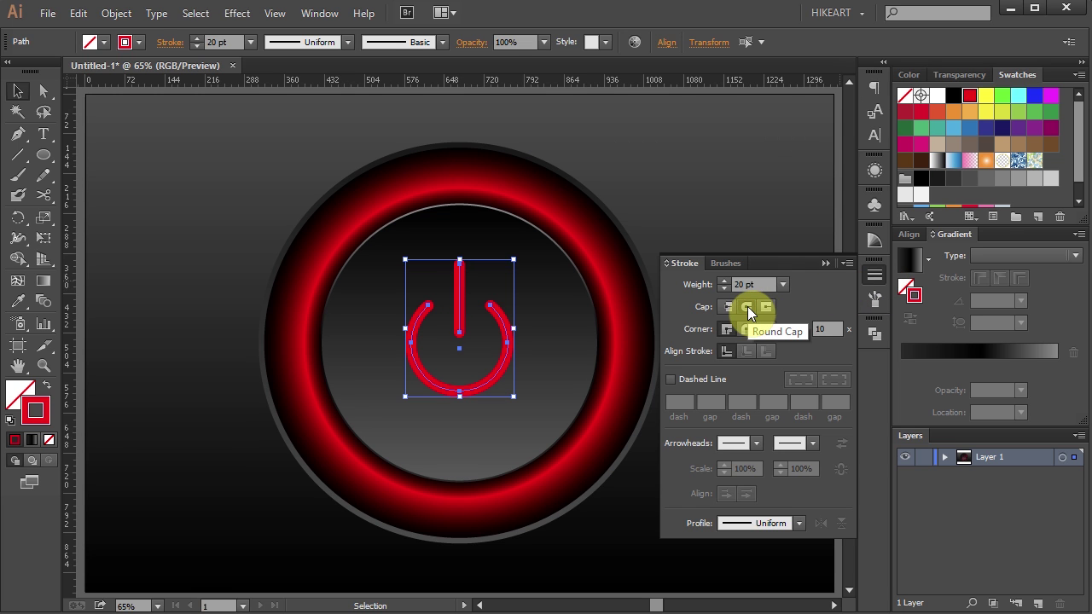
pyautogui.click(824, 264)
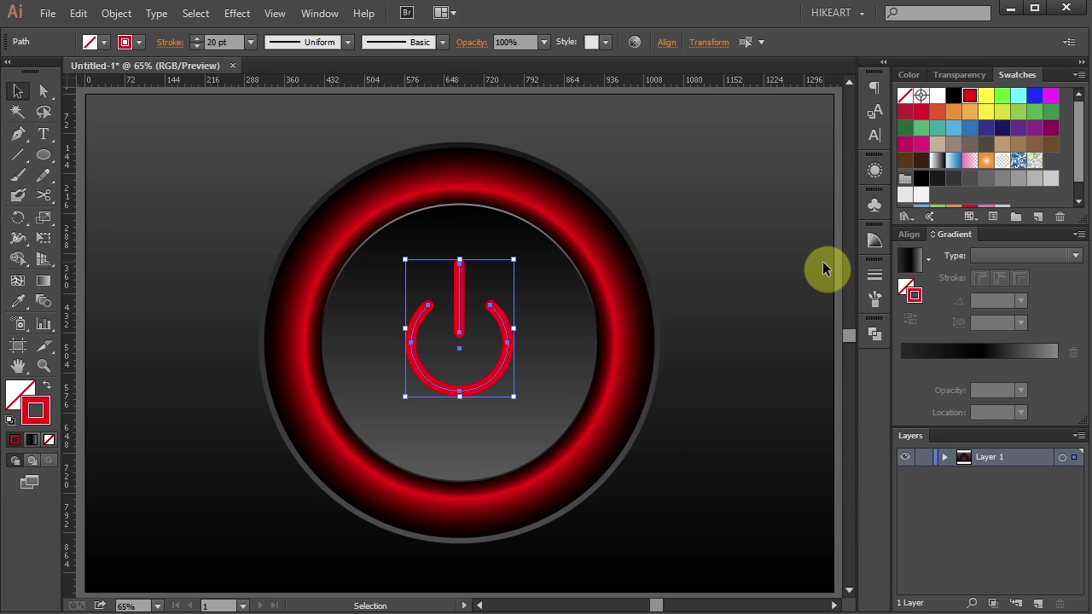
pyautogui.click(125, 15)
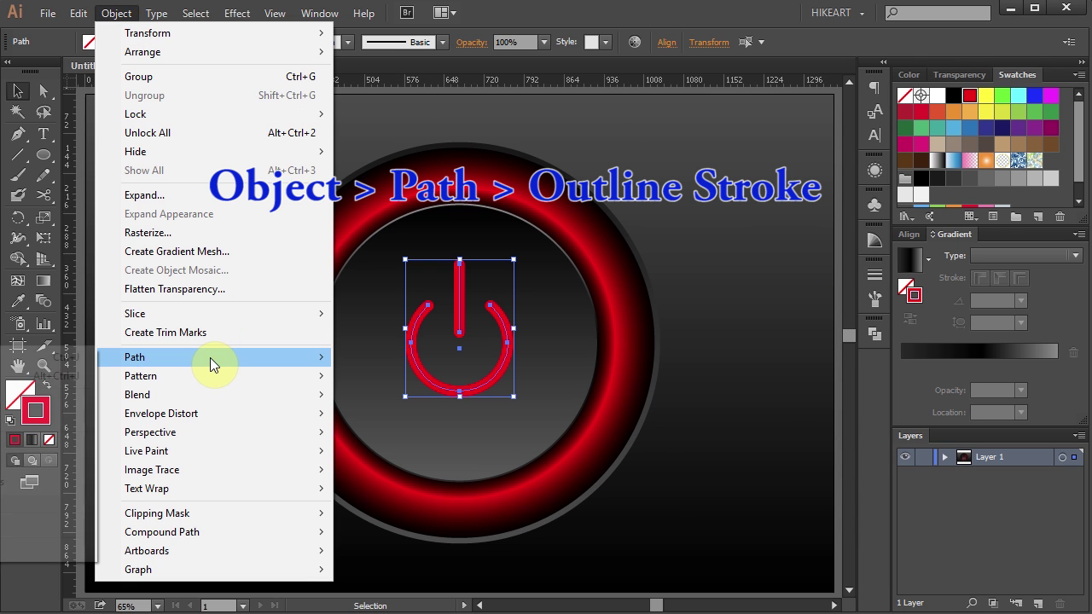
# Outline the power symbol's strokes, then give it a 4 pt black stroke aligned outside.
pyautogui.moveTo(211, 359)
pyautogui.click(43, 401)
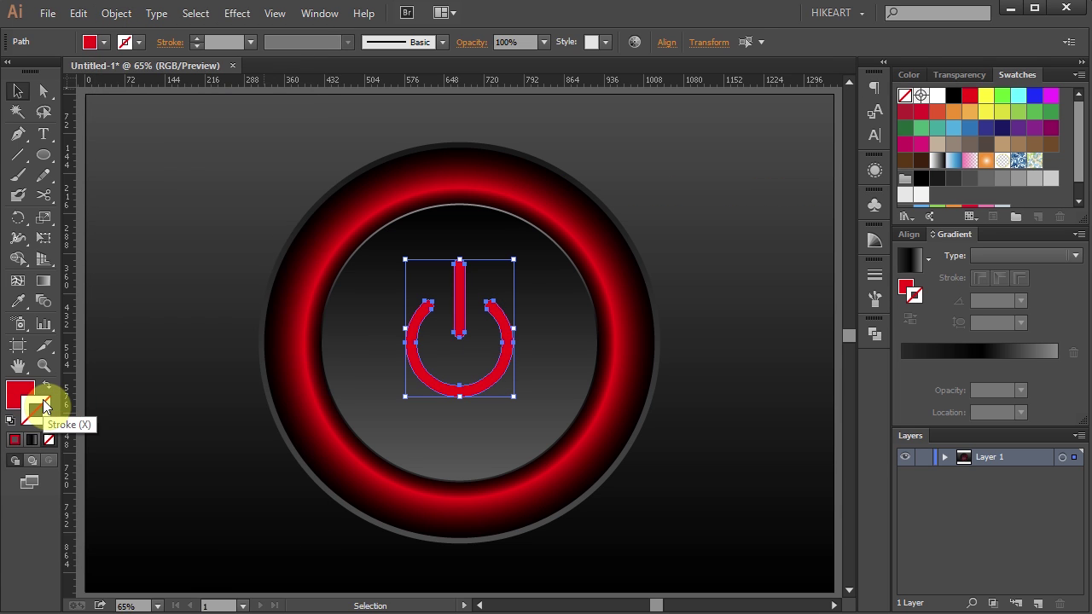
pyautogui.click(956, 96)
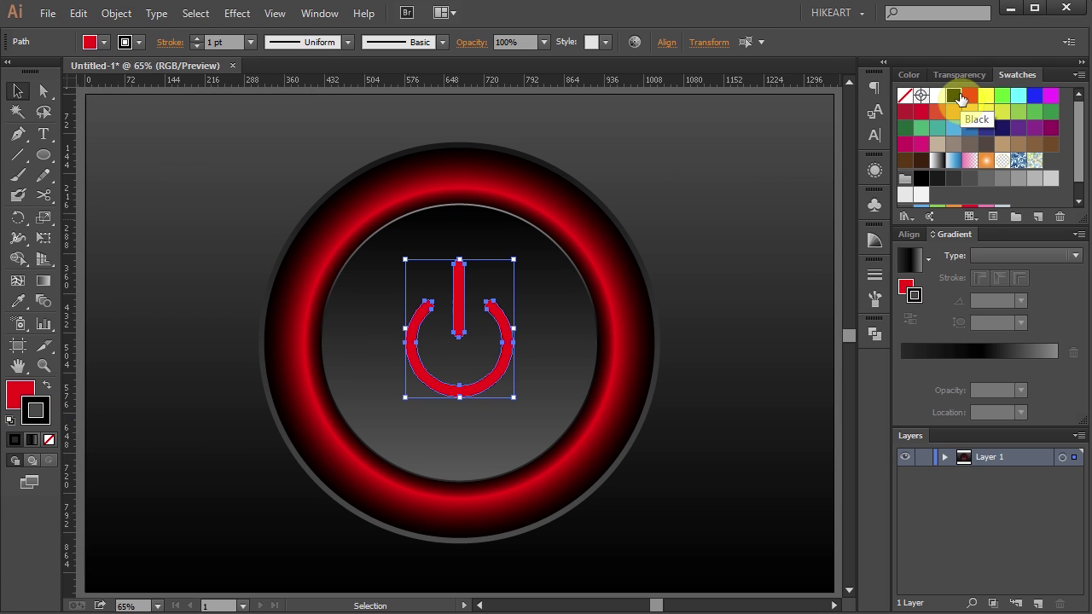
pyautogui.click(875, 275)
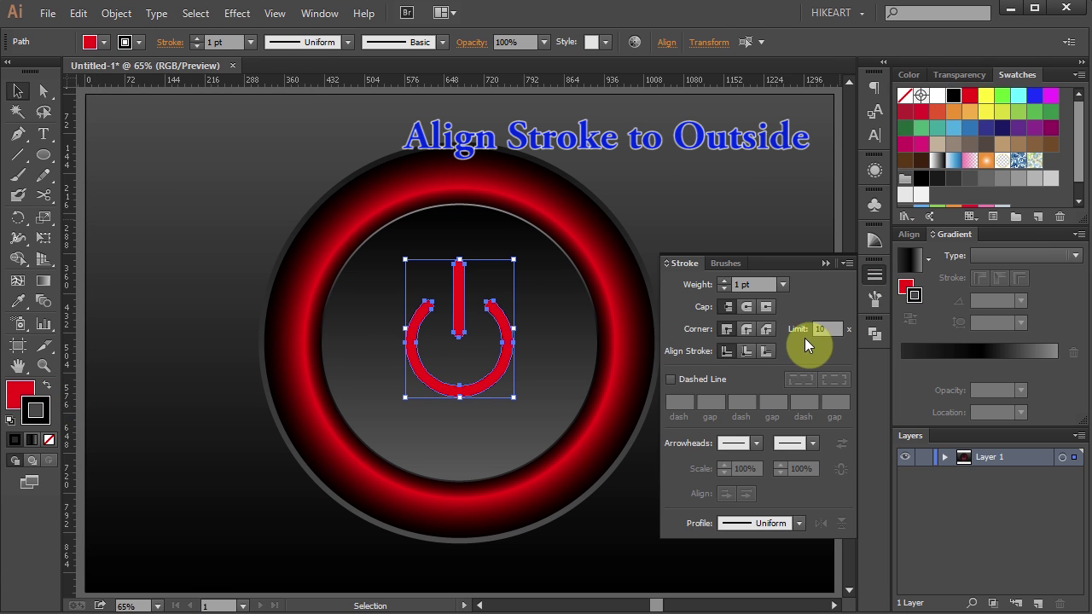
pyautogui.click(766, 352)
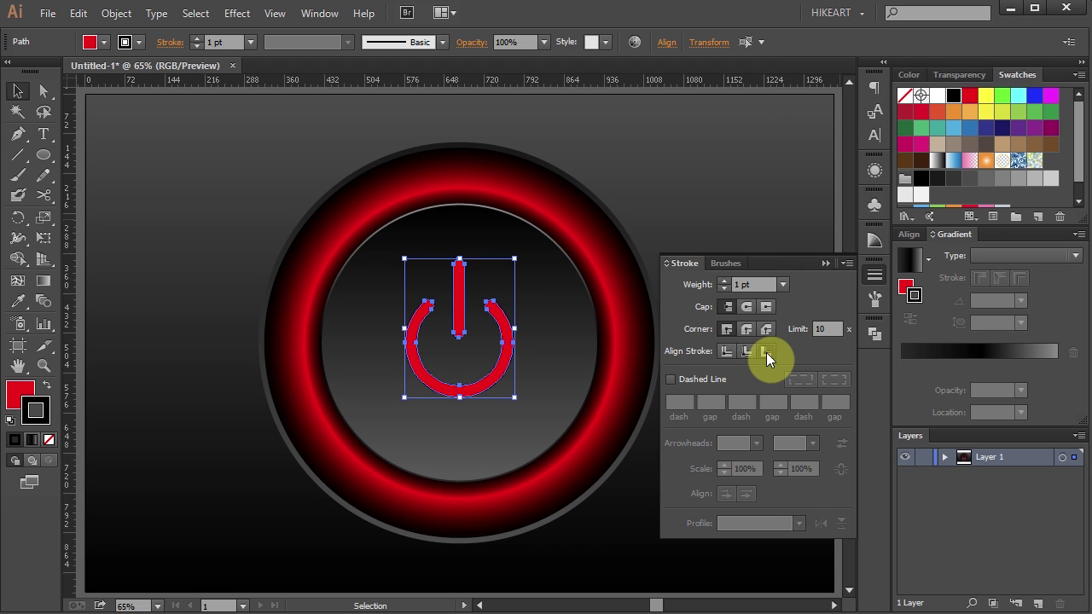
pyautogui.click(722, 281)
pyautogui.click(722, 280)
pyautogui.click(722, 281)
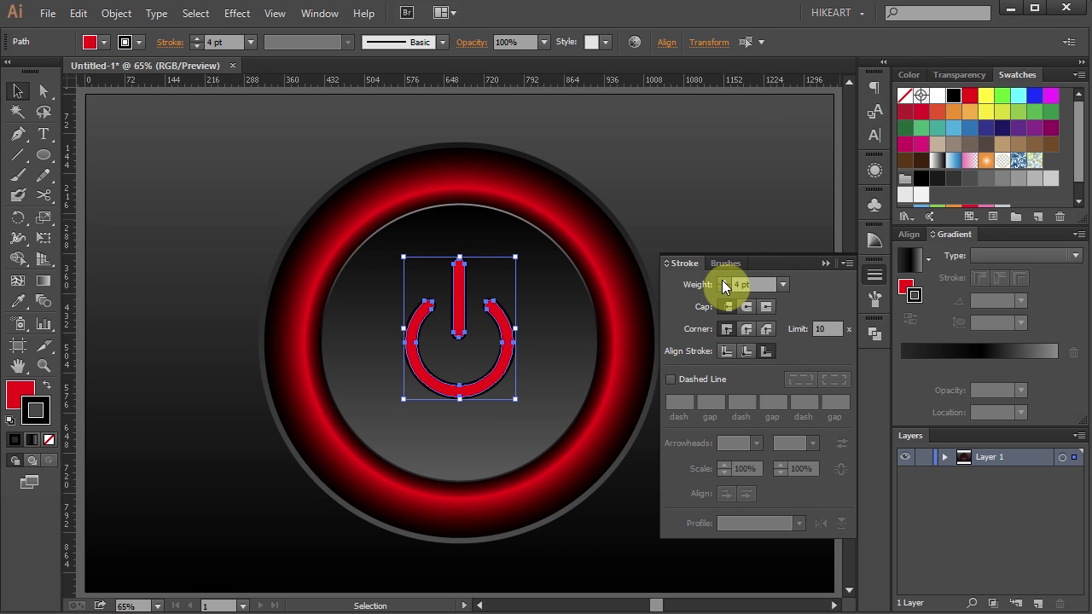
pyautogui.click(812, 264)
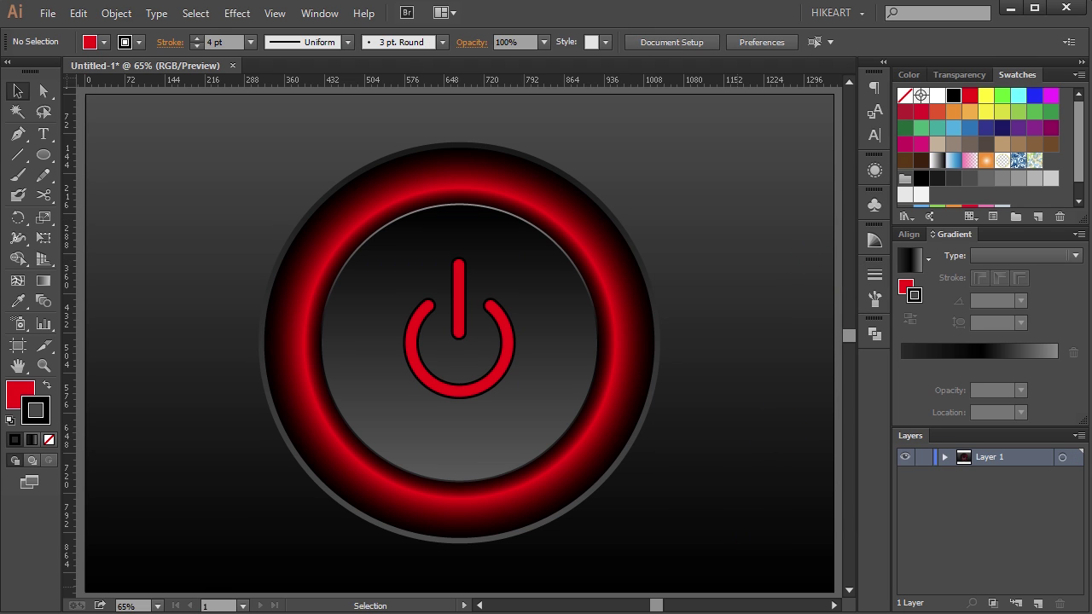
# Change the outer ring's red gradient stop to RGB Green.
pyautogui.click(944, 456)
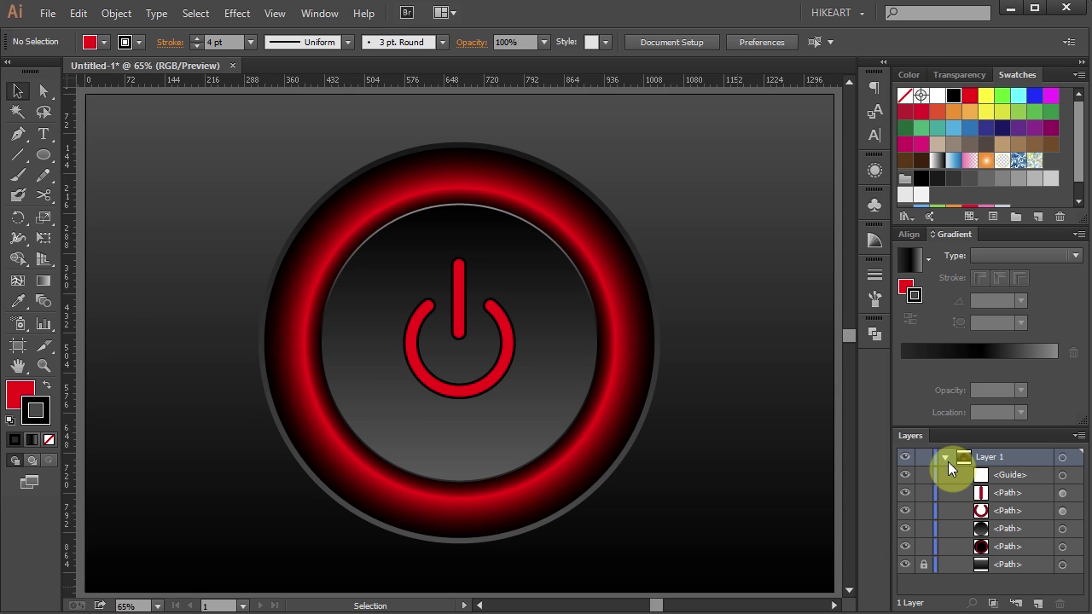
pyautogui.click(1063, 547)
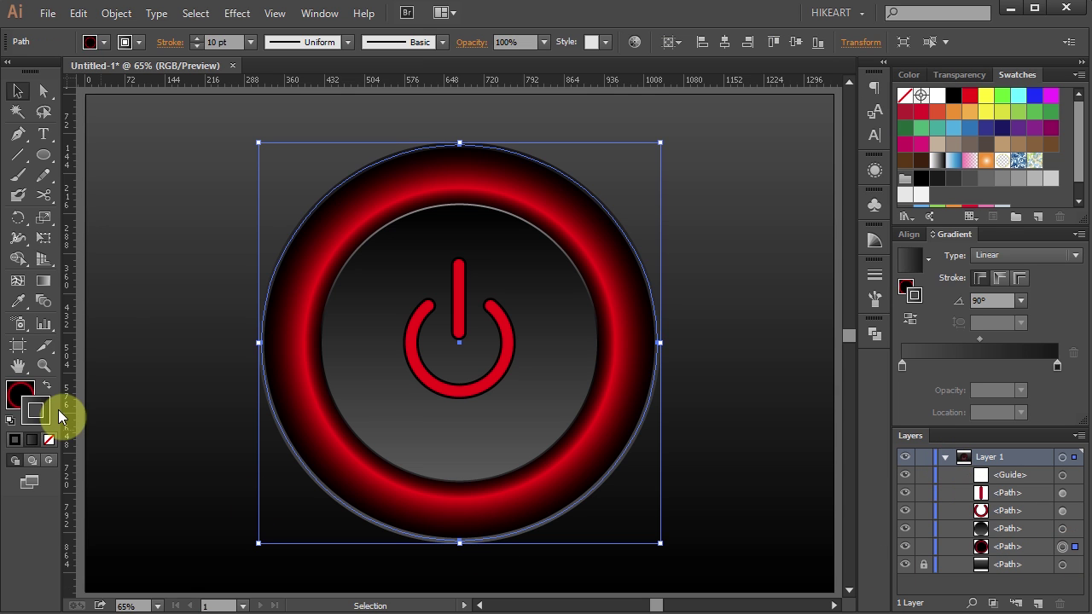
pyautogui.click(20, 393)
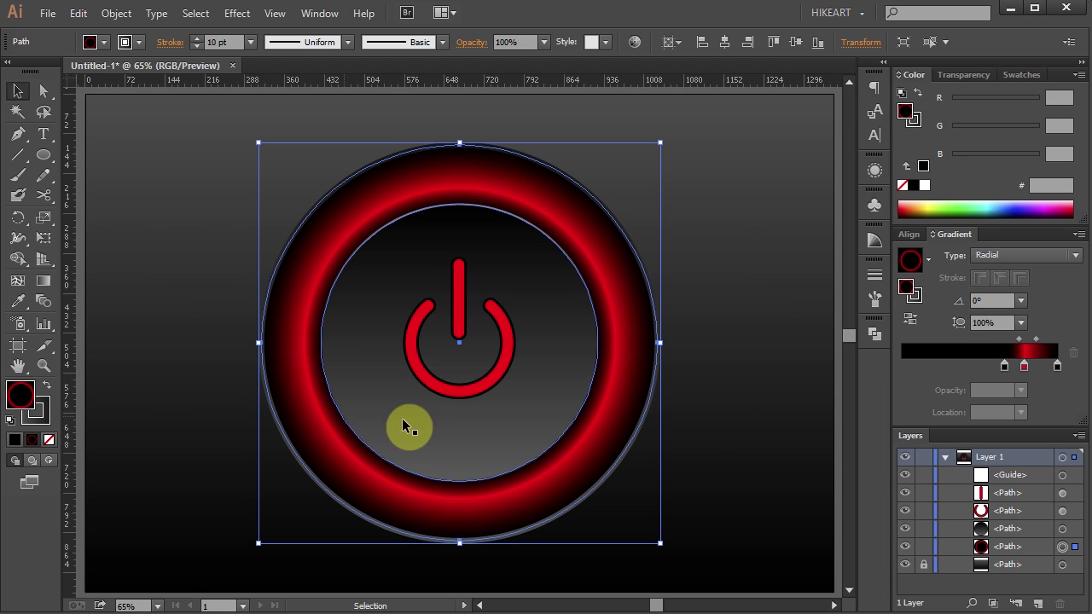
pyautogui.click(1025, 366)
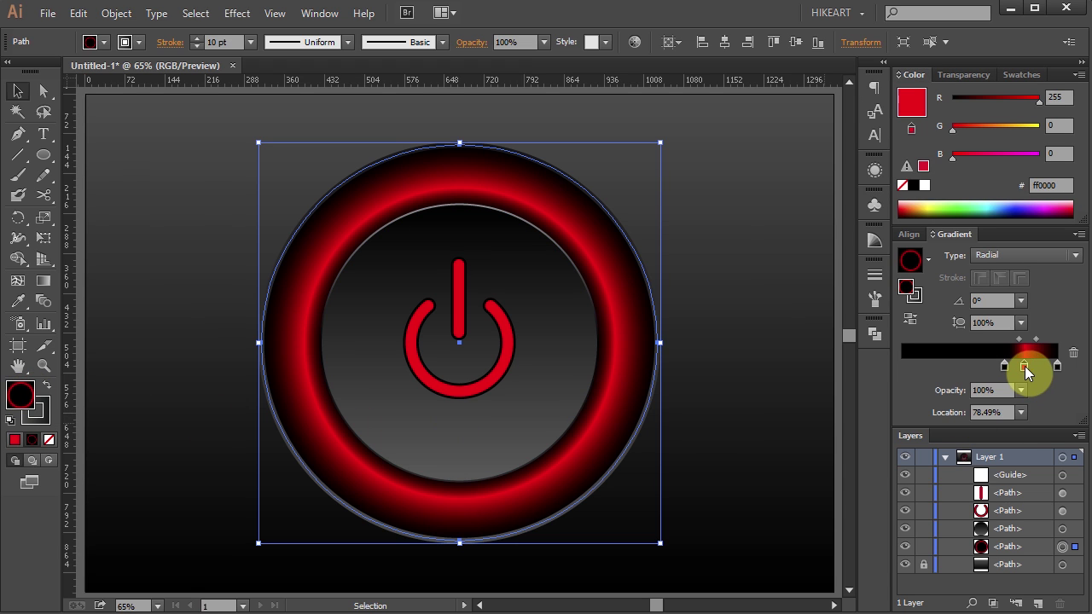
pyautogui.click(1024, 75)
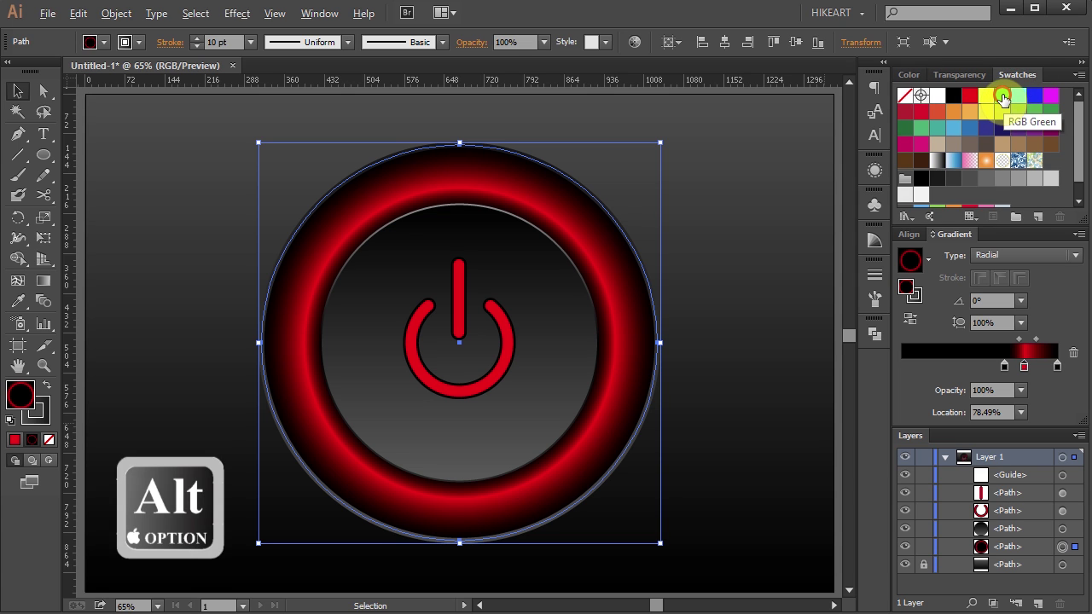
pyautogui.keyDown('alt'); pyautogui.click(1002, 97); pyautogui.keyUp('alt')
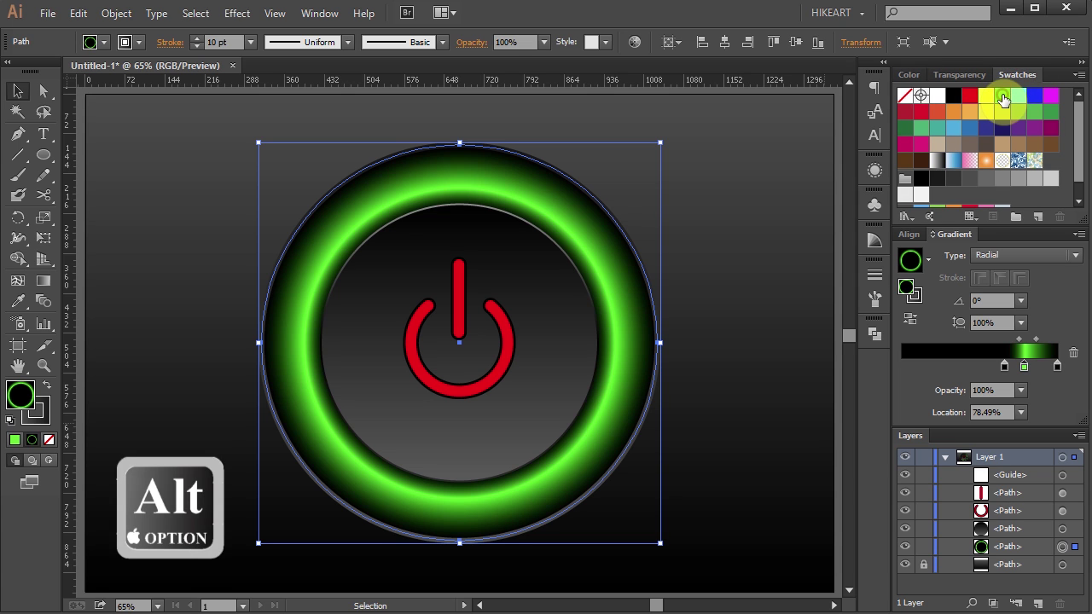
# Fill the power symbol's ring and bar with RGB Green.
pyautogui.click(487, 383)
pyautogui.keyDown('shift'); pyautogui.click(461, 279); pyautogui.keyUp('shift')
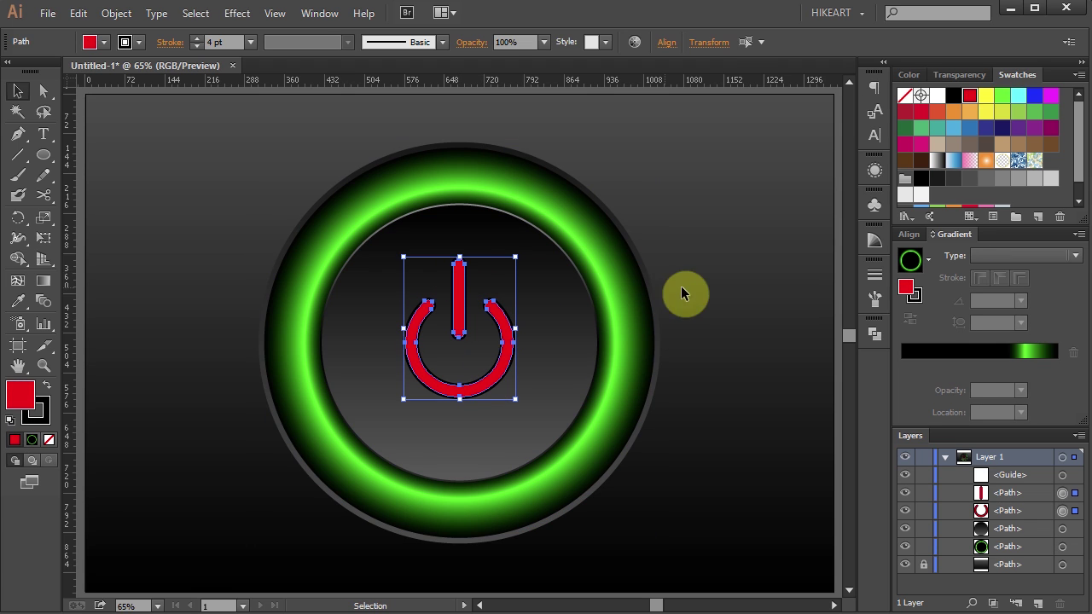
pyautogui.click(1002, 96)
pyautogui.click(810, 245)
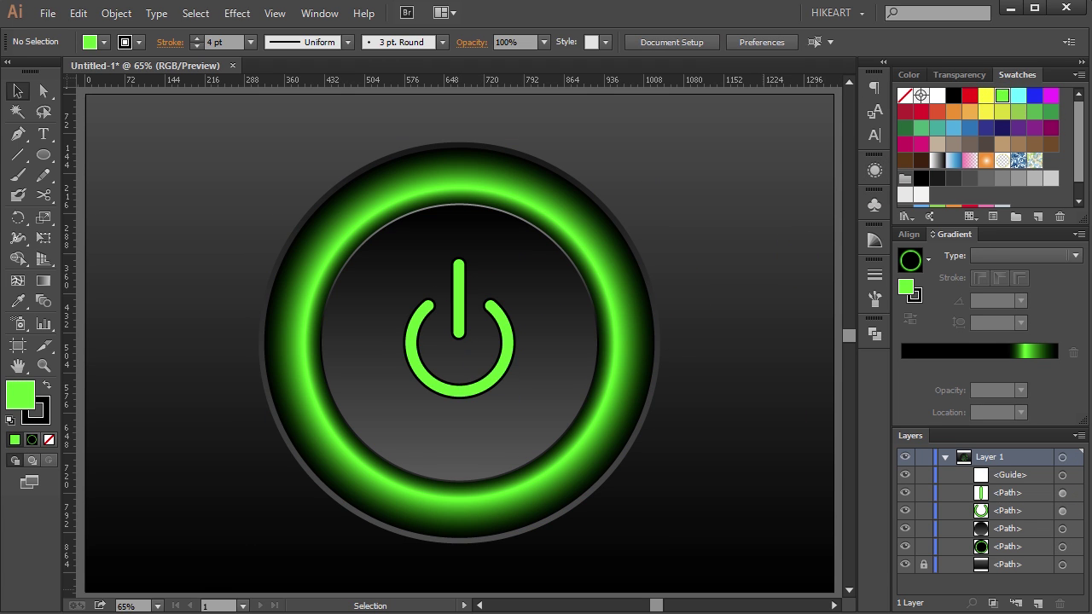